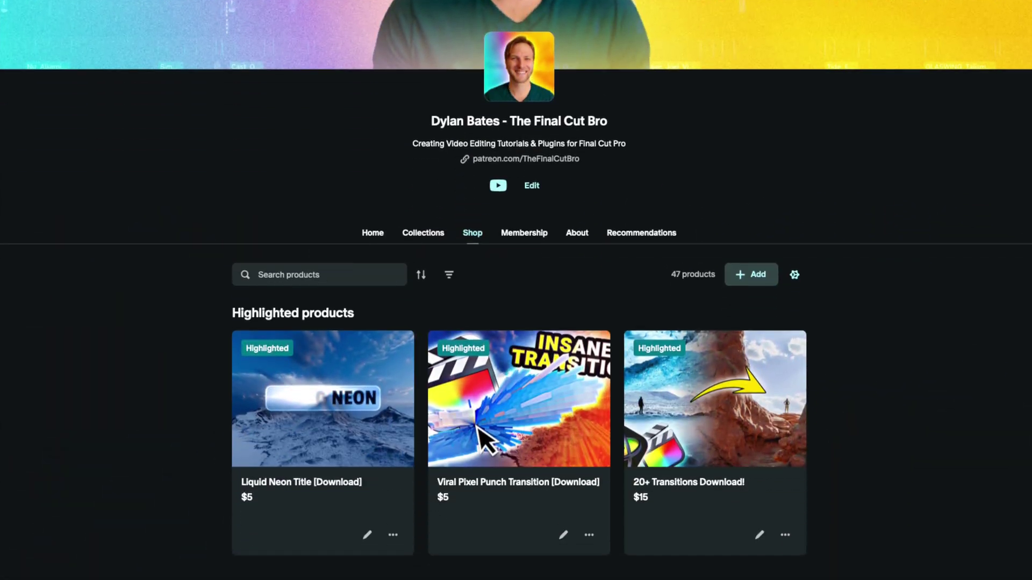
Scroll down the Patreon shop through the Final Cut Pro and Motion product listings.
{"action": "scroll", "coordinate": [516, 291], "scroll_direction": "down", "scroll_amount": 10}
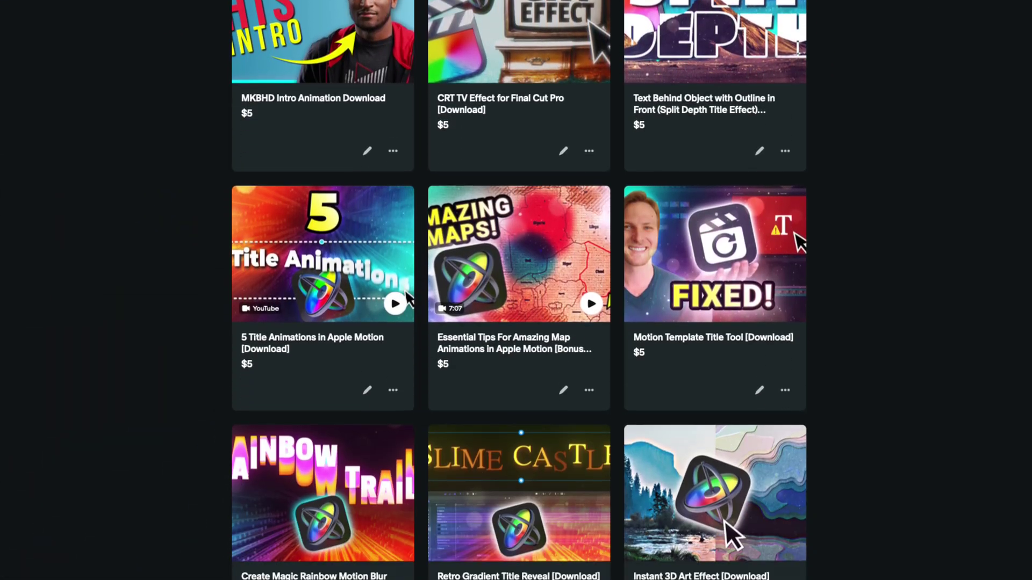
{"action": "scroll", "coordinate": [516, 291], "scroll_direction": "down", "scroll_amount": 10}
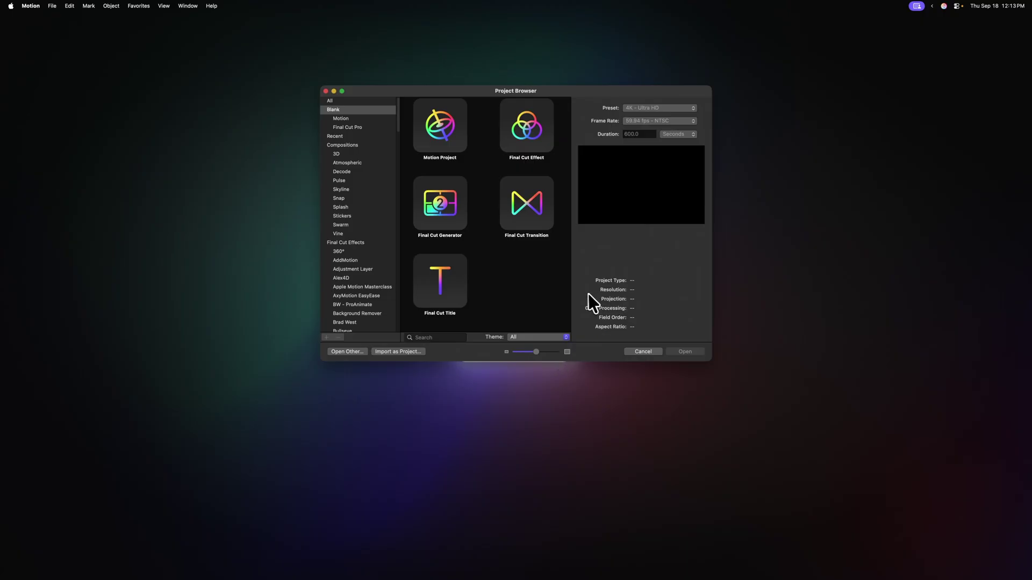
Create a 4K Final Cut Title project at 29.97 fps NTSC lasting 600 seconds.
{"action": "left_click", "coordinate": [52, 8]}
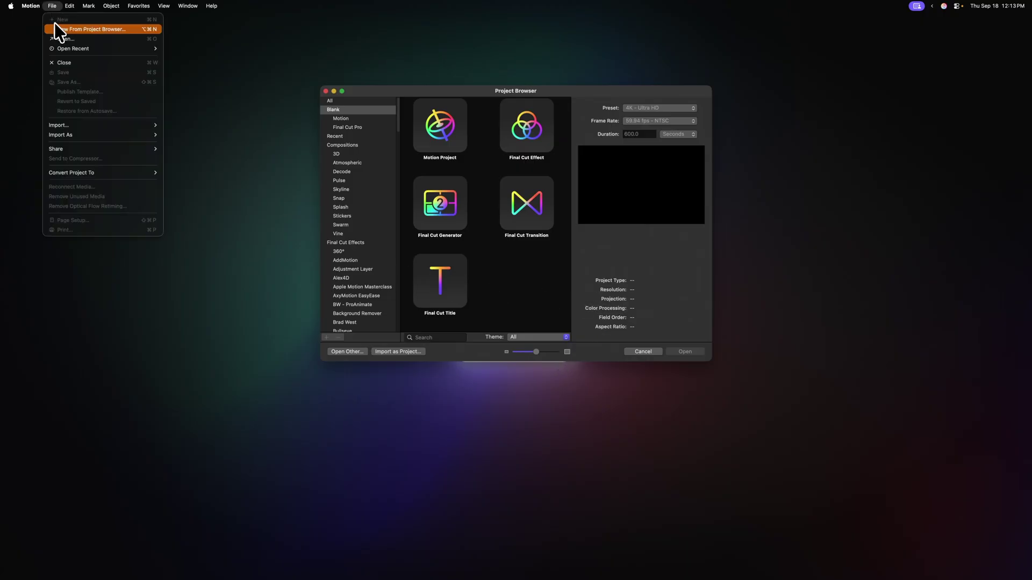
{"action": "left_click", "coordinate": [52, 9]}
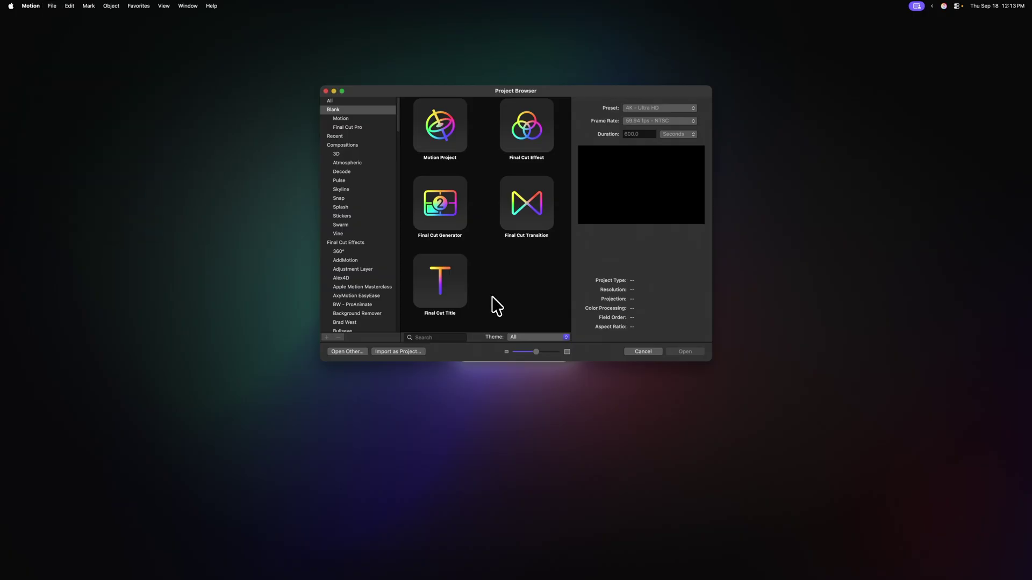
{"action": "left_click", "coordinate": [459, 307]}
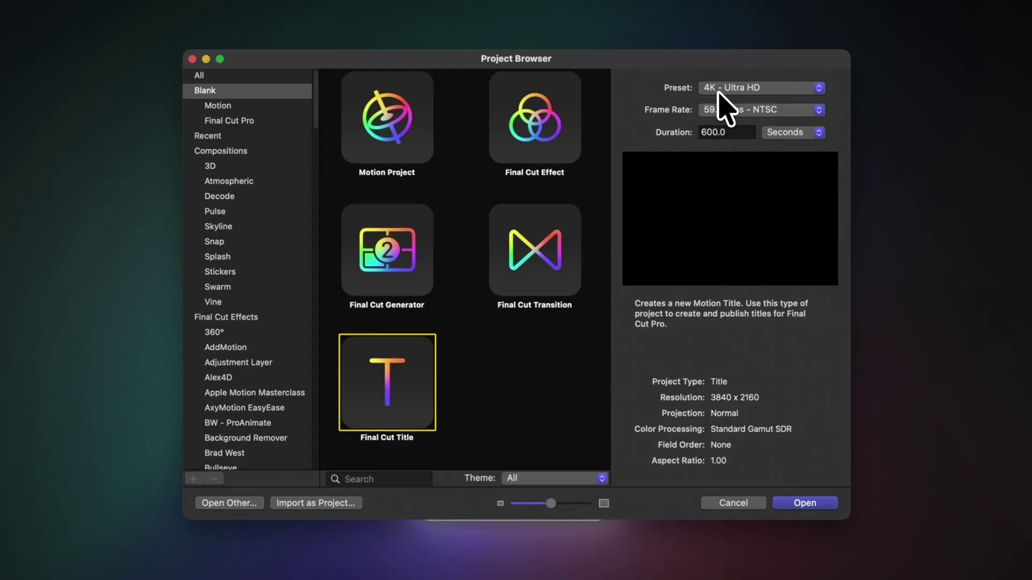
{"action": "left_click", "coordinate": [740, 109]}
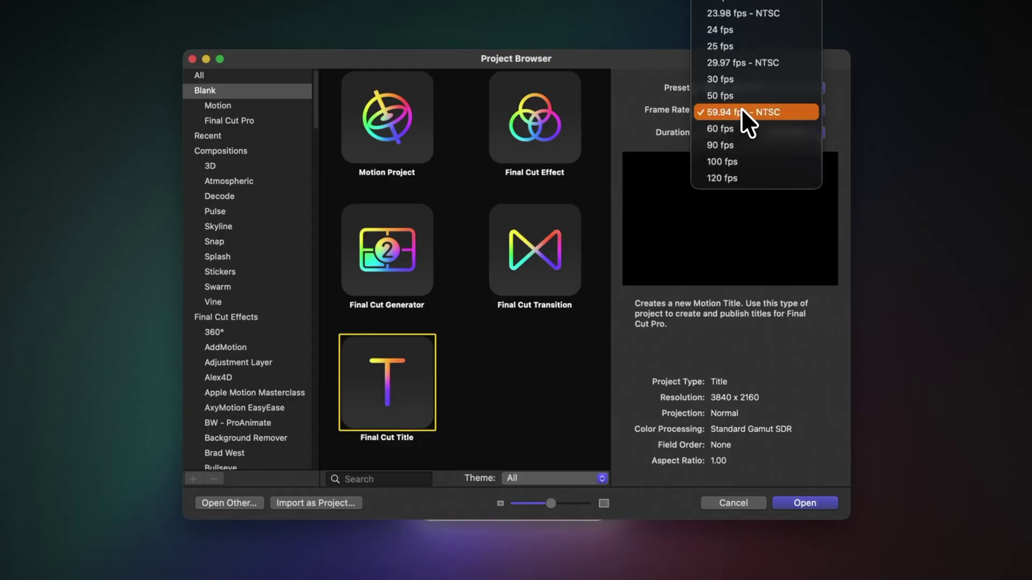
{"action": "left_click", "coordinate": [804, 63]}
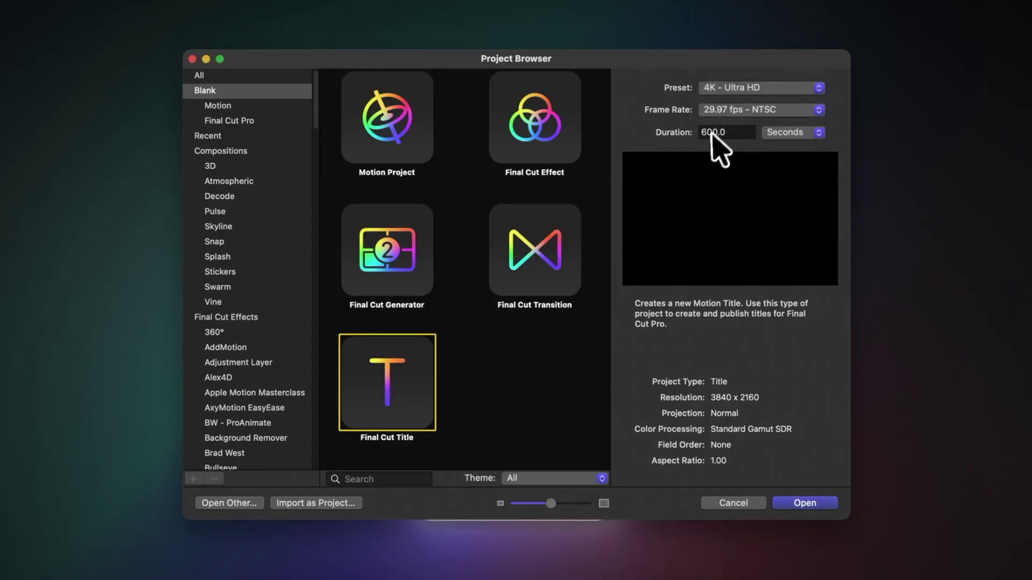
{"action": "left_click", "coordinate": [706, 135]}
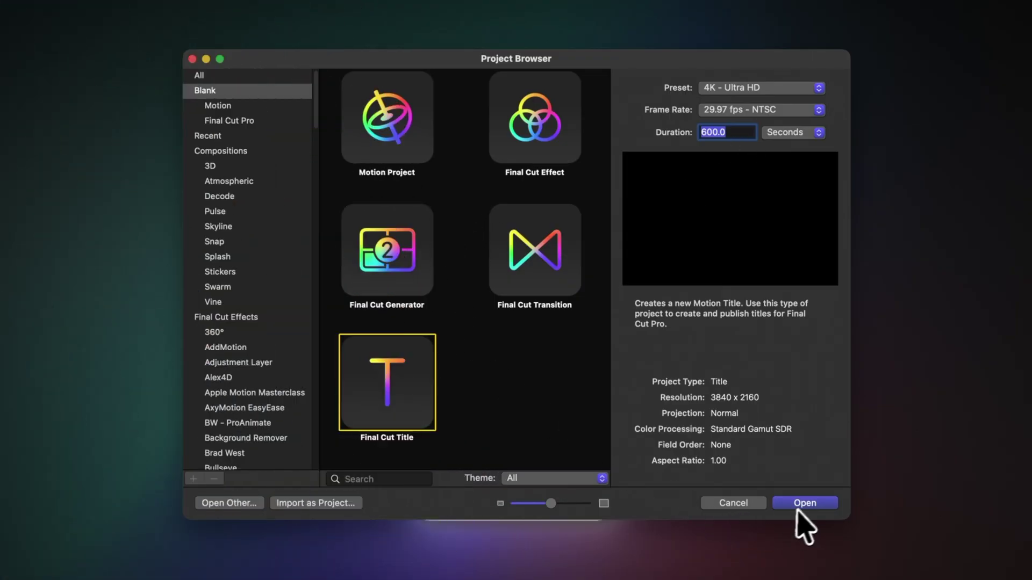
{"action": "left_click", "coordinate": [798, 507]}
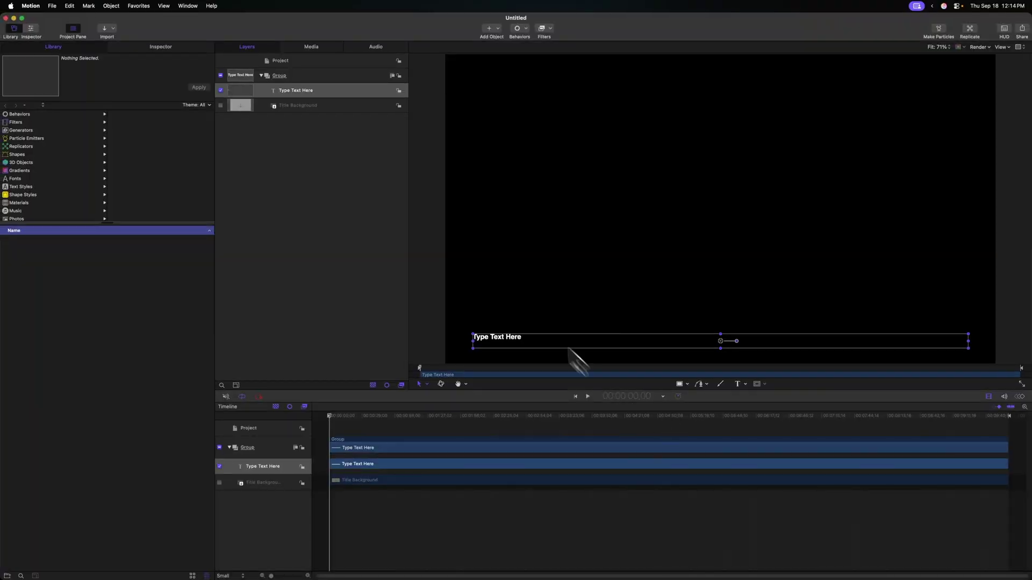
Delete the Type Text Here and Title Background placeholders and type the subscribe-today happiness message.
{"action": "left_click", "coordinate": [330, 105], "text": "shift"}
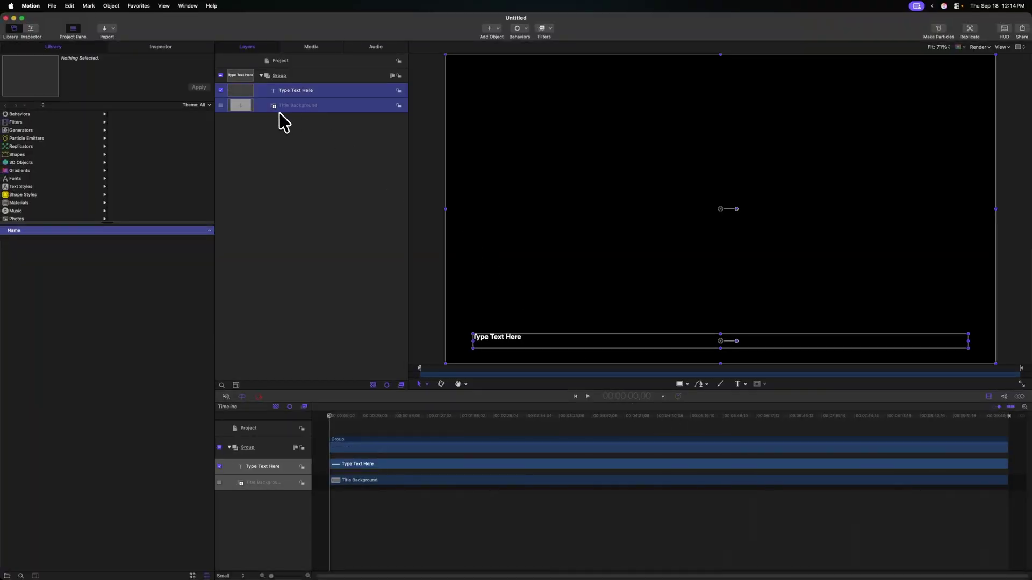
{"action": "key", "text": "Delete"}
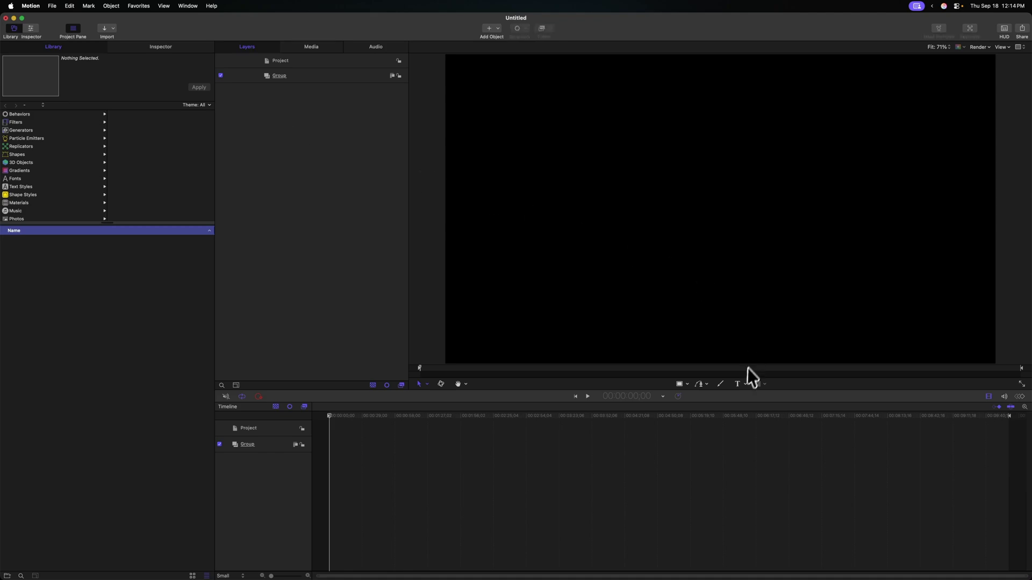
{"action": "left_click", "coordinate": [631, 251]}
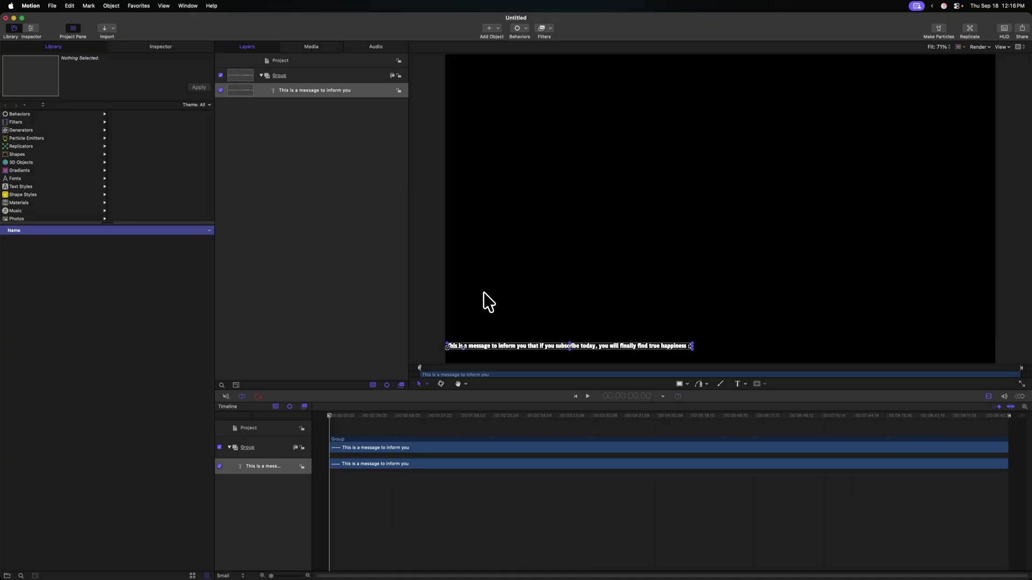
{"action": "left_click", "coordinate": [215, 109]}
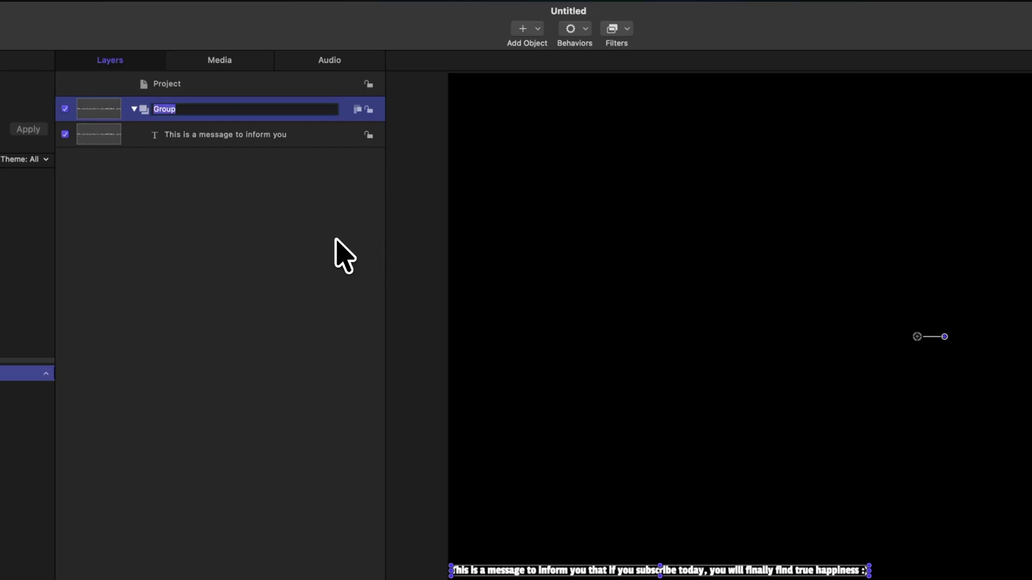
Rename the group to Offset Group and apply the Tiling > Offset filter.
{"action": "type", "text": "Offset Group"}
{"action": "key", "text": "Return"}
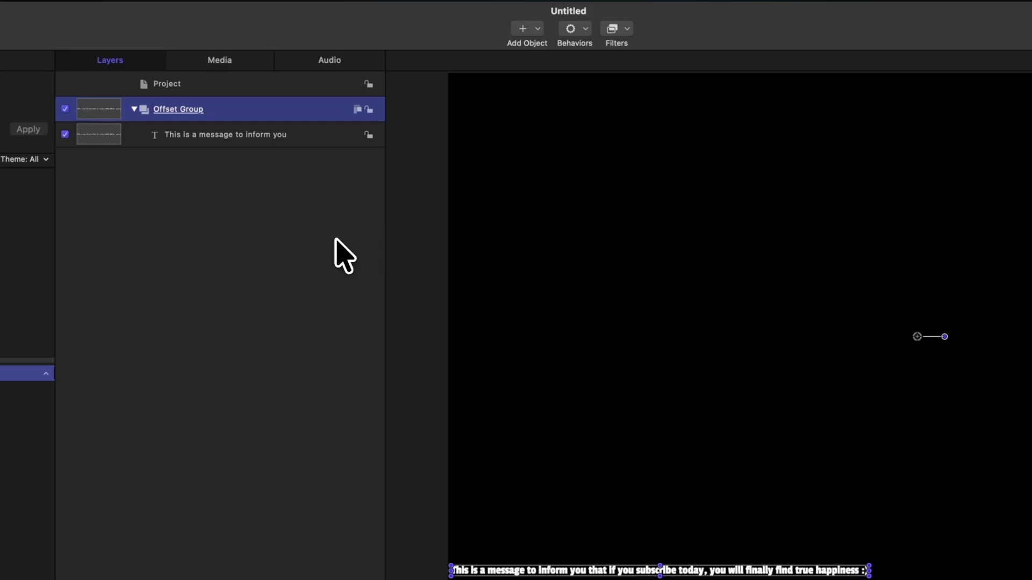
{"action": "left_click", "coordinate": [625, 29]}
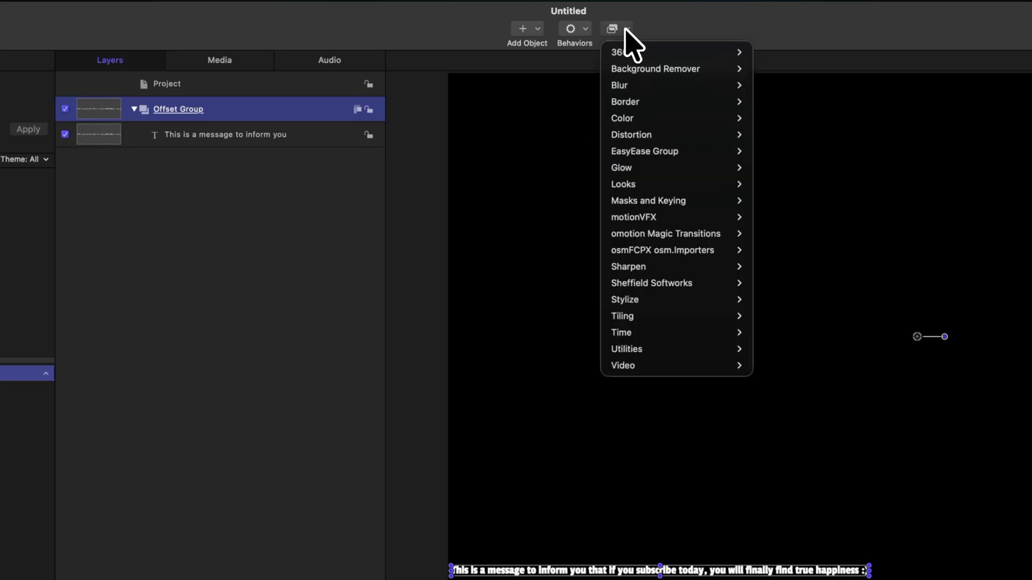
{"action": "mouse_move", "coordinate": [690, 320]}
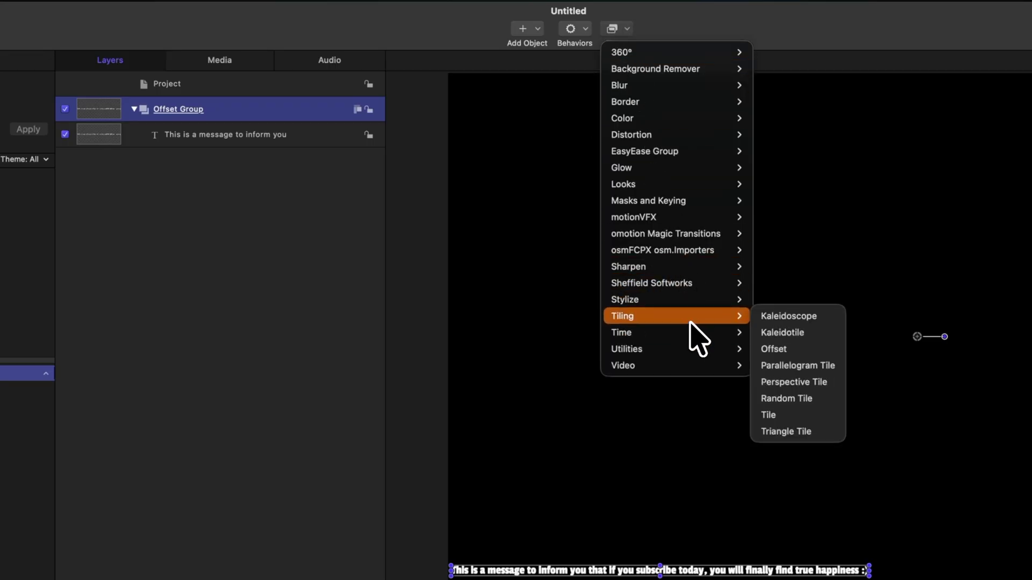
{"action": "left_click", "coordinate": [826, 349]}
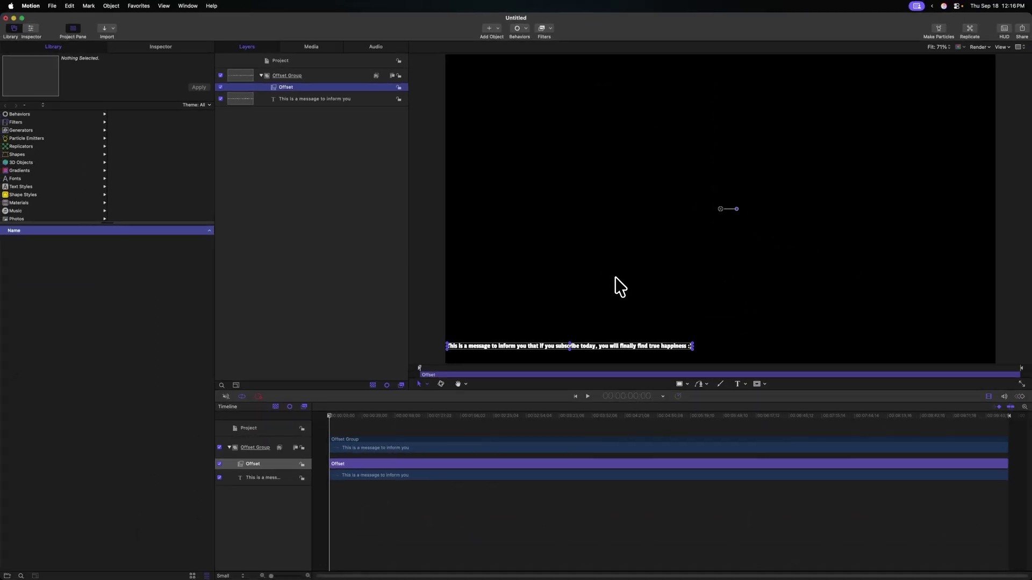
Test the Horizontal Offset wrap-around, then return it to 0.
{"action": "left_click", "coordinate": [197, 48]}
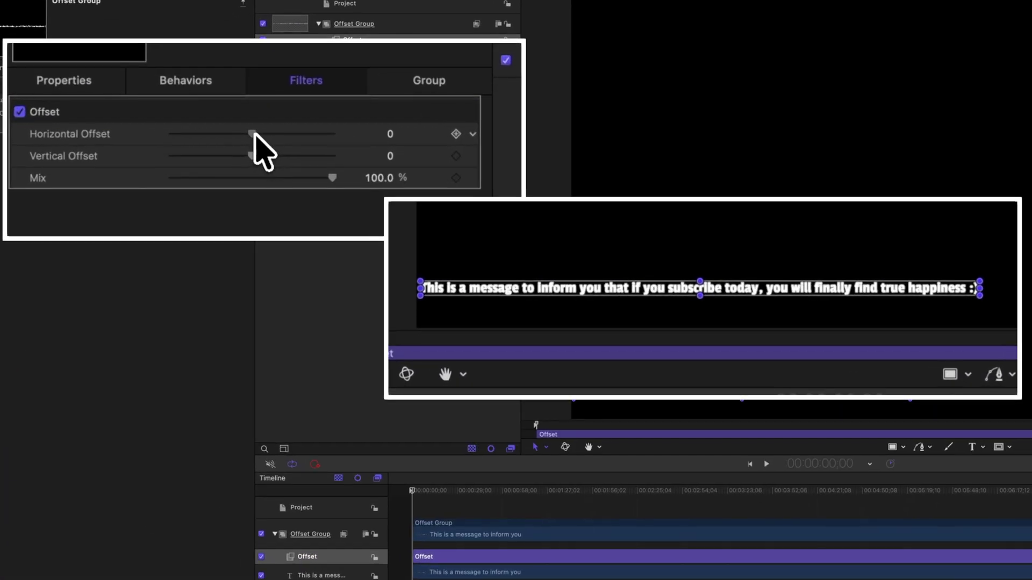
{"action": "left_click_drag", "start_coordinate": [254, 133], "coordinate": [284, 135]}
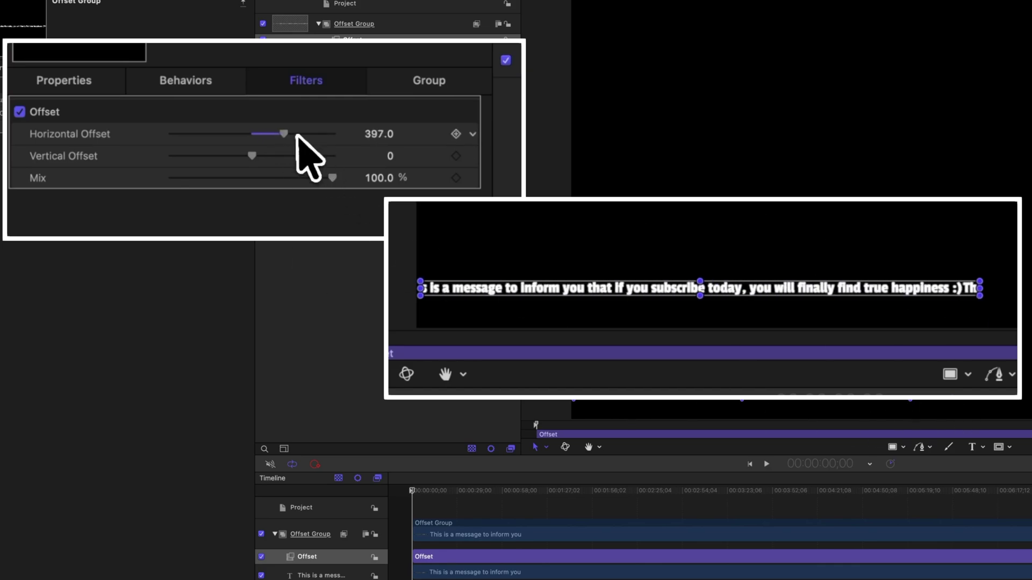
{"action": "left_click_drag", "start_coordinate": [297, 135], "coordinate": [251, 134]}
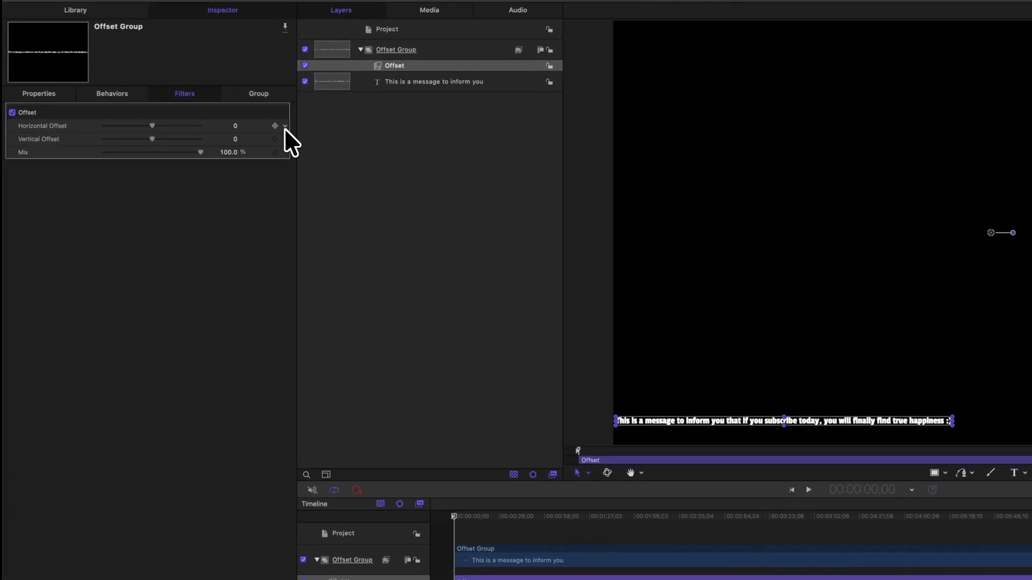
Add a Rate behavior to the Horizontal Offset with a Rate of -5.
{"action": "left_click", "coordinate": [285, 127]}
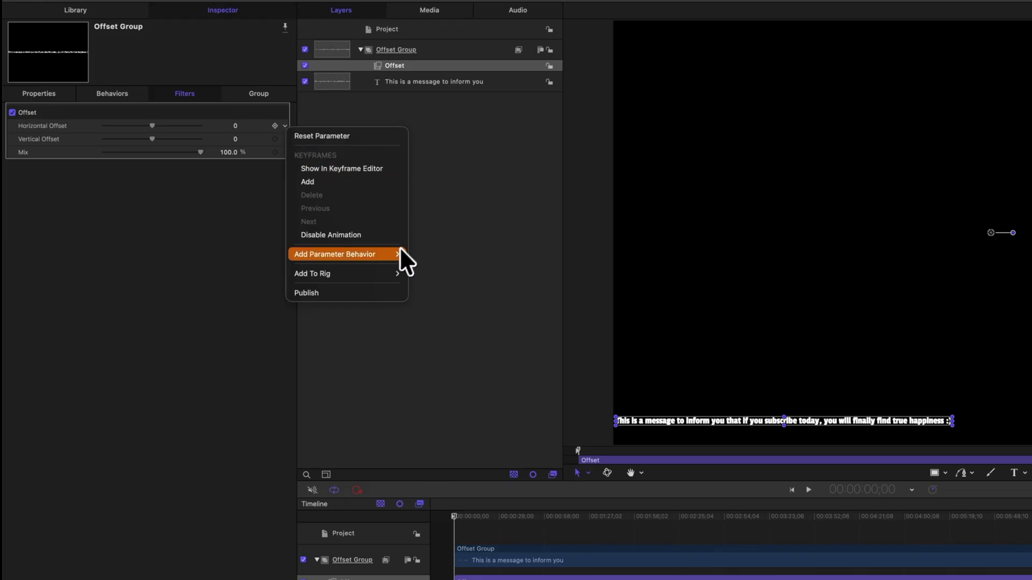
{"action": "mouse_move", "coordinate": [399, 254]}
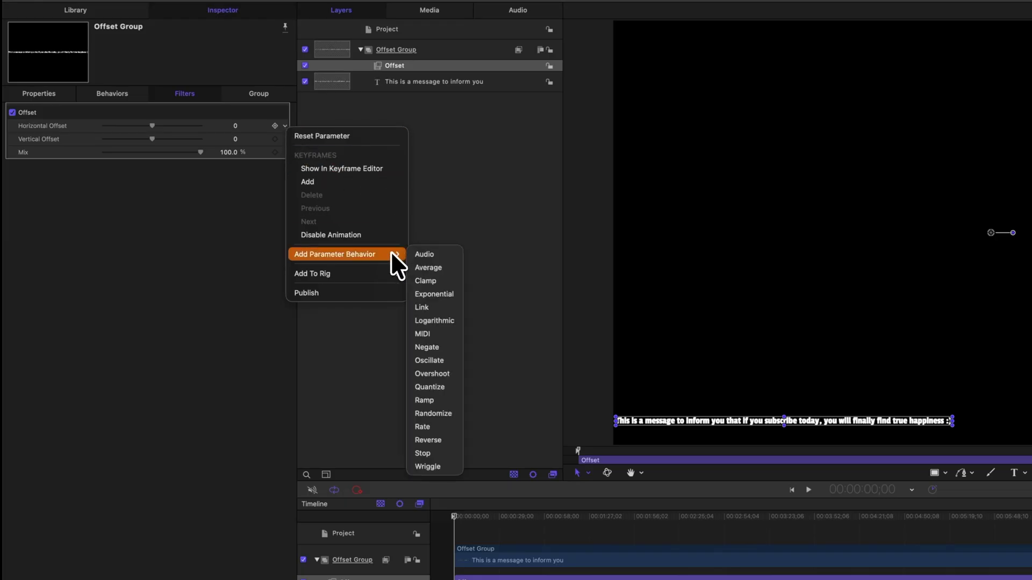
{"action": "left_click", "coordinate": [452, 427]}
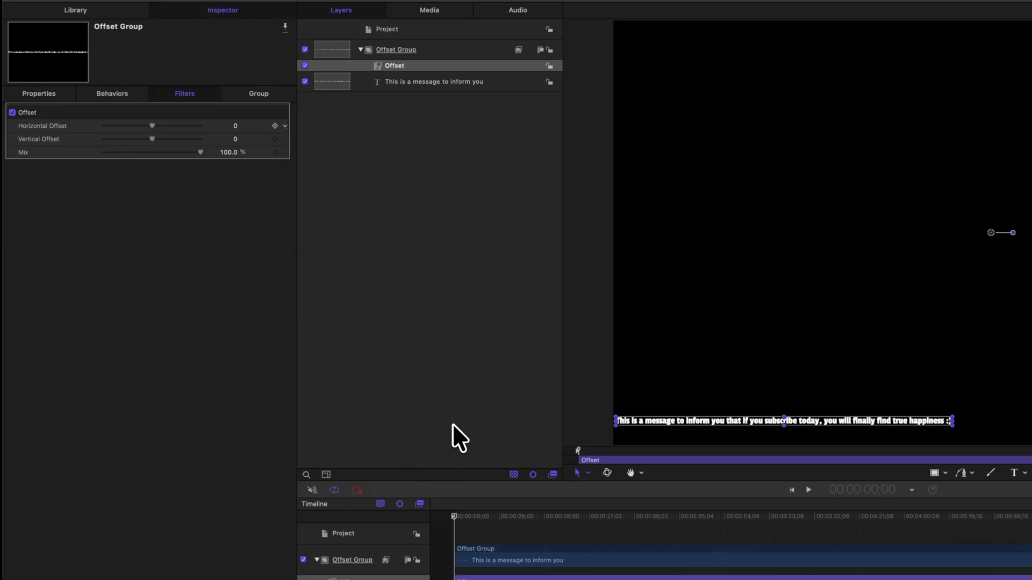
{"action": "left_click", "coordinate": [234, 126]}
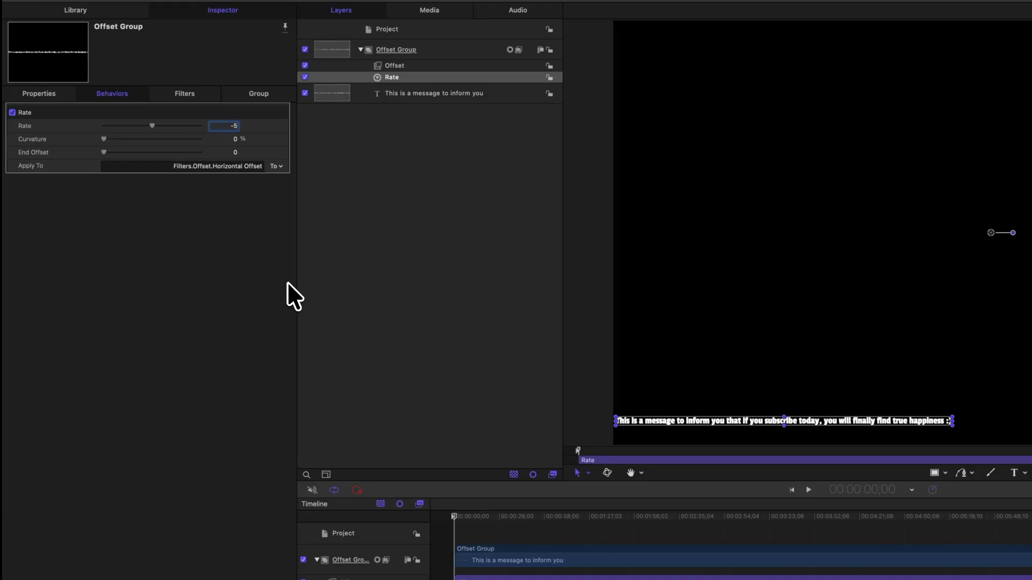
{"action": "key", "text": "Return"}
Preview the crawling text, then select the message text layer.
{"action": "key", "text": "space"}
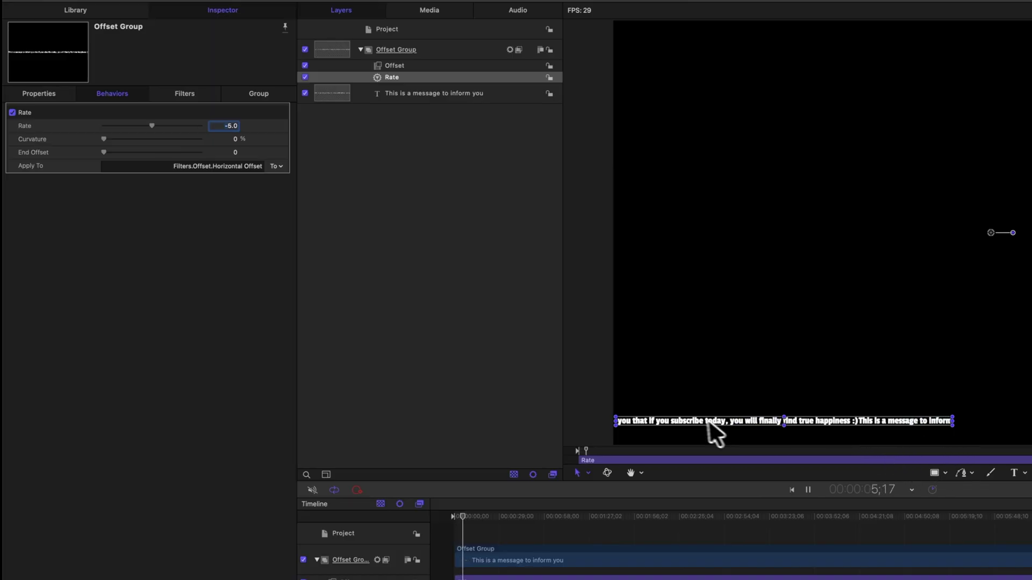
{"action": "key", "text": "space"}
{"action": "left_click", "coordinate": [421, 113]}
{"action": "left_click", "coordinate": [422, 93]}
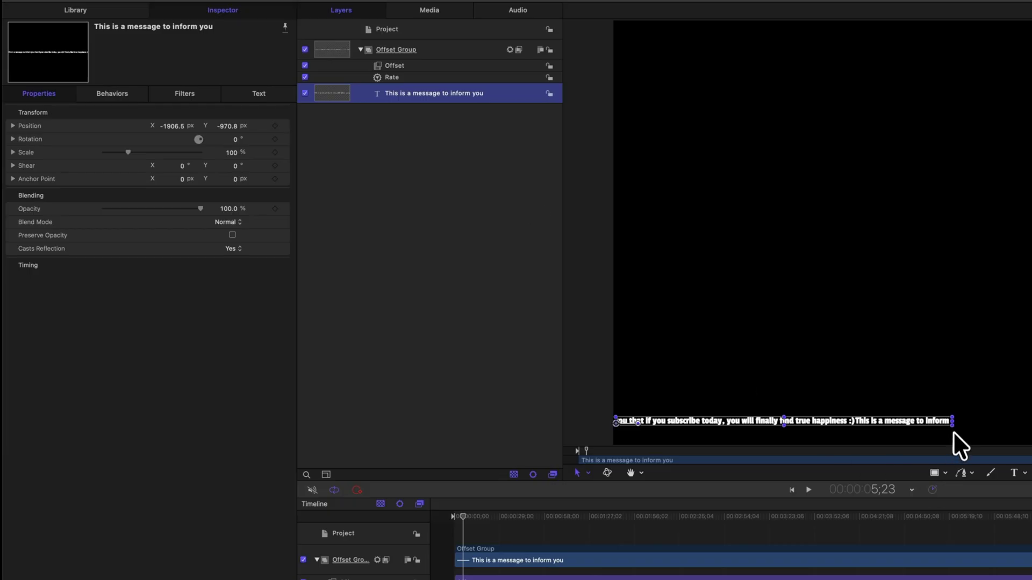
Paste a long run of spaces after the message in the Text field to gap the loop.
{"action": "key", "text": "space"}
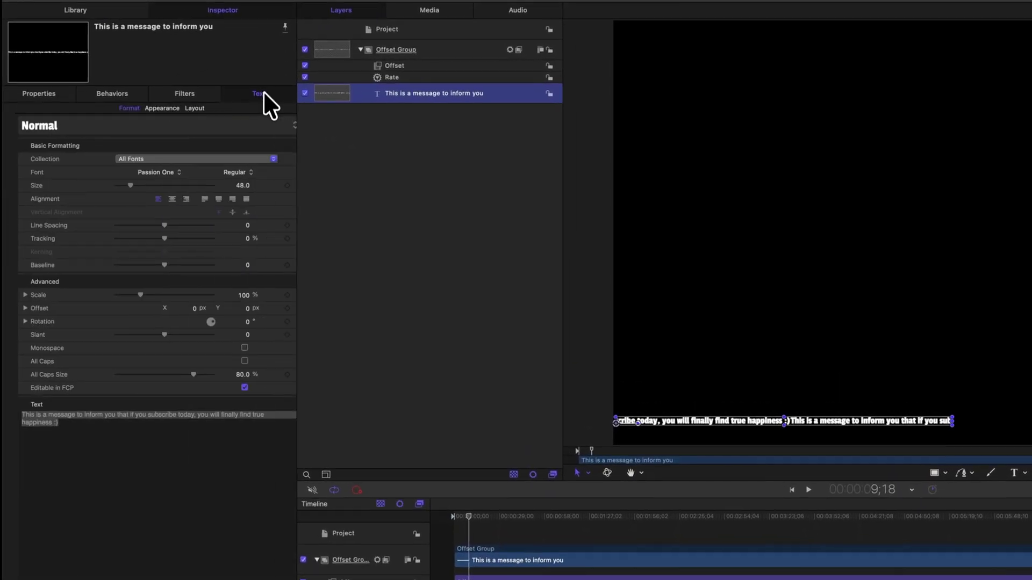
{"action": "left_click", "coordinate": [33, 348]}
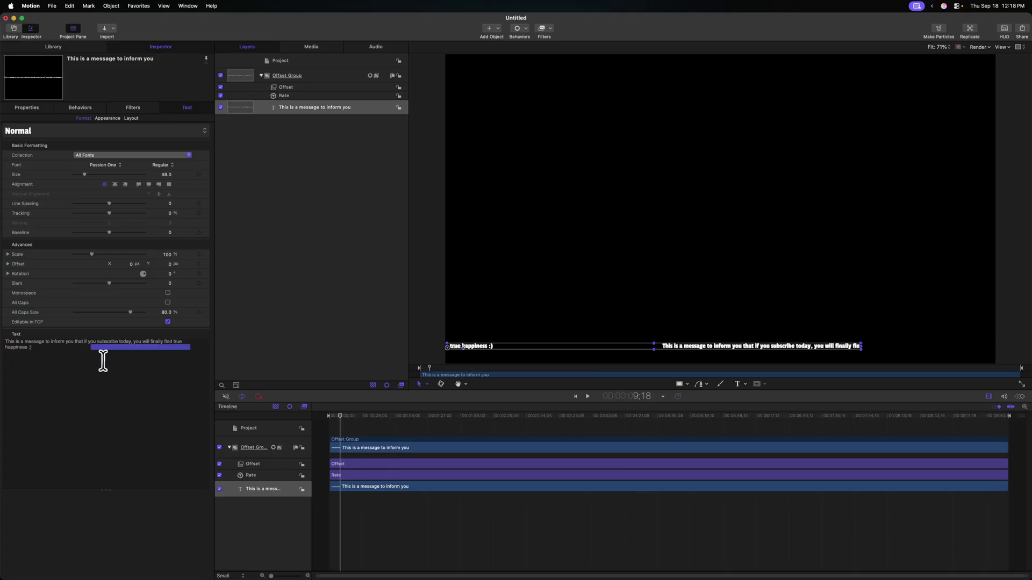
{"action": "key", "text": "super+v"}
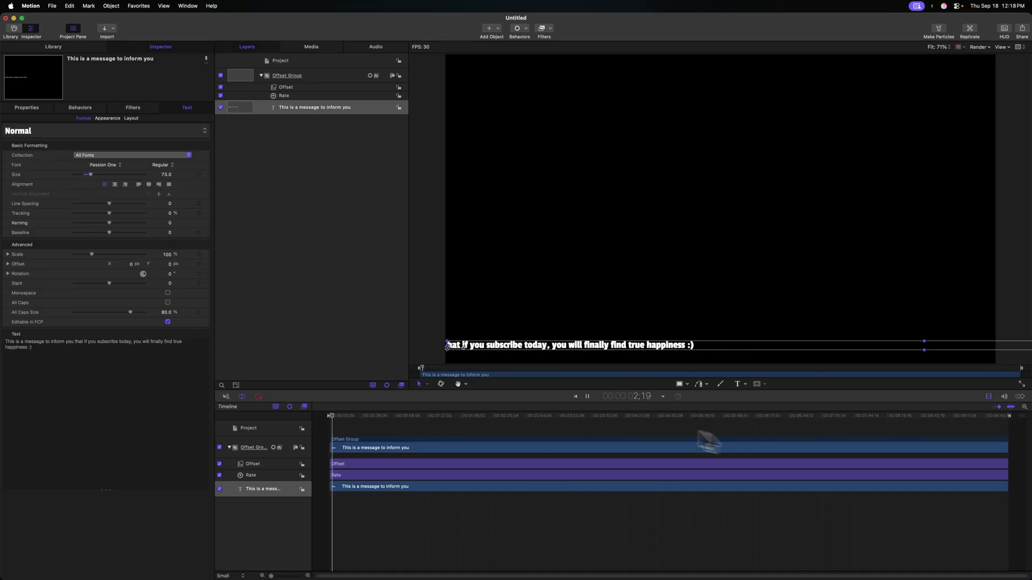
{"action": "key", "text": "space"}
Append promo lines for the Patreon.com/thefinalc download and the Pro Splits plugin, then preview.
{"action": "left_click_drag", "start_coordinate": [156, 350], "coordinate": [106, 353]}
{"action": "left_click", "coordinate": [131, 350]}
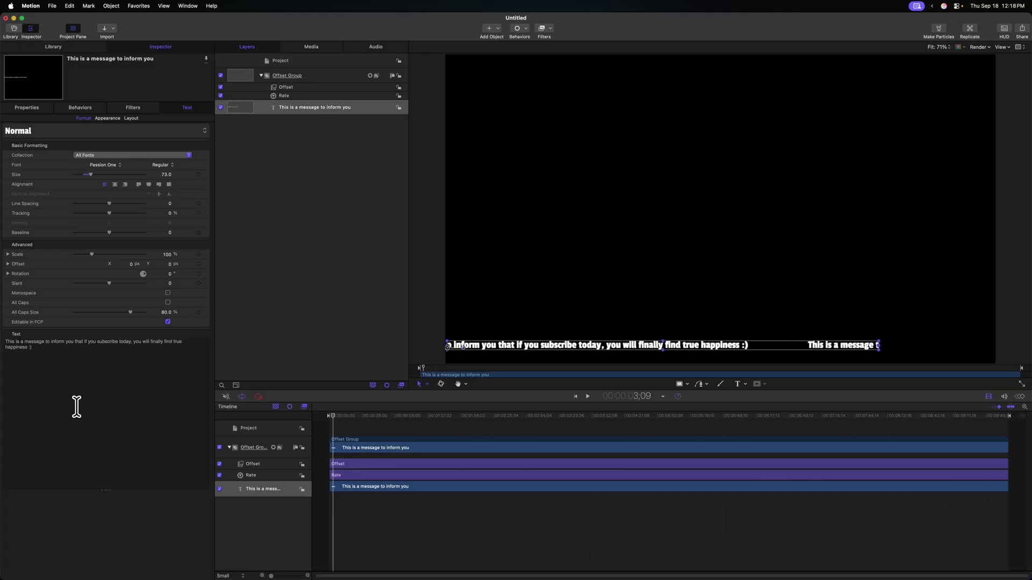
{"action": "type", "text": "Consider checking out m"}
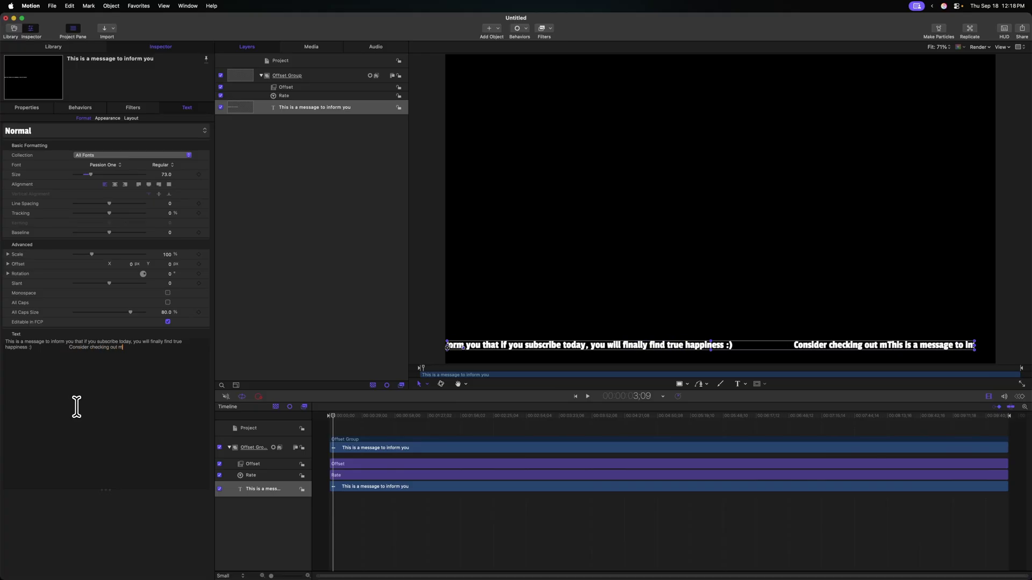
{"action": "type", "text": "y download on Patre"}
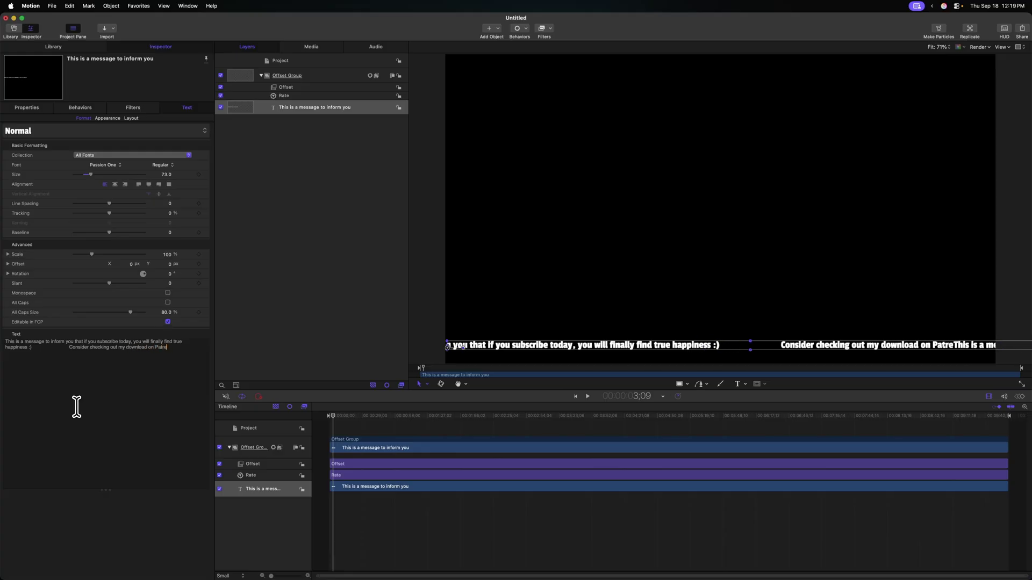
{"action": "type", "text": "on.com/thefinalcutbro       Check out my brand new plugin Pro Splits on fcbplugins.com/prosplits"}
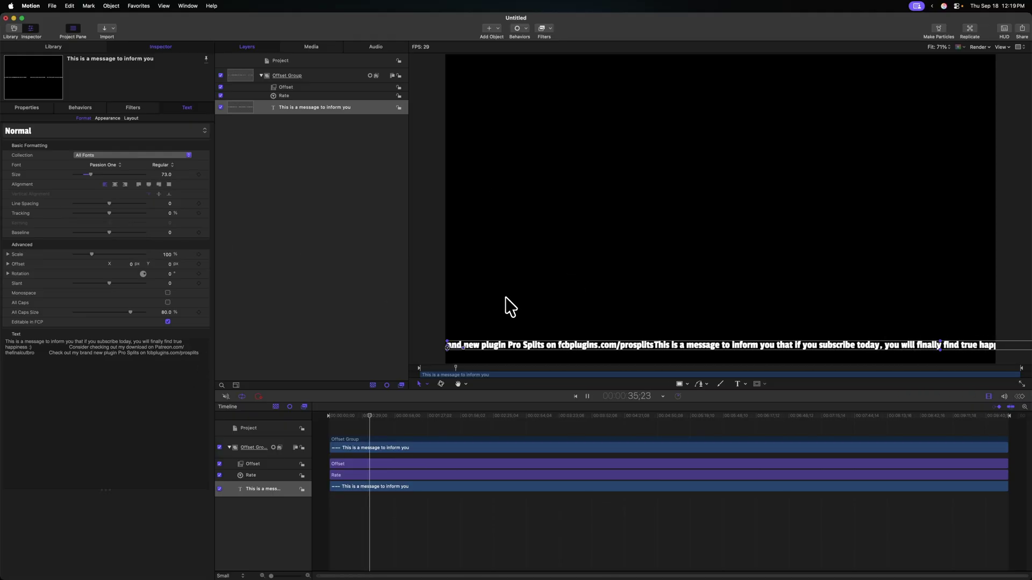
{"action": "left_click", "coordinate": [206, 353]}
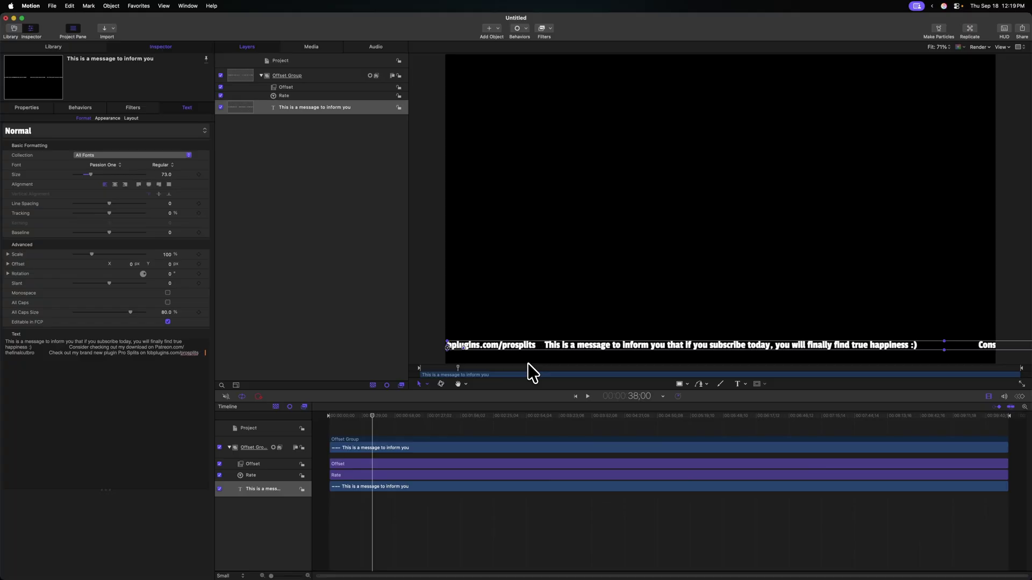
{"action": "key", "text": "space"}
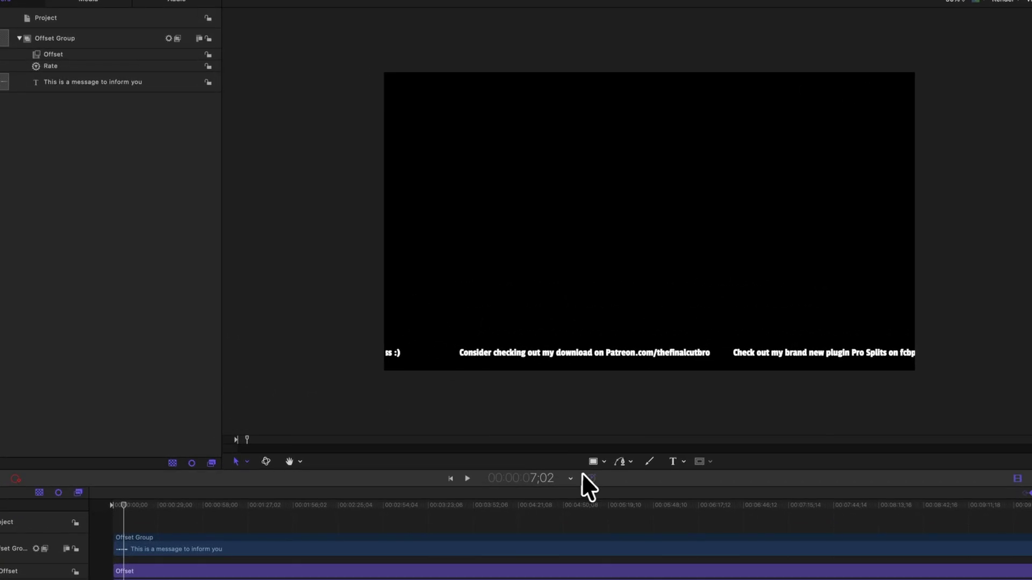
Draw a long rectangle bar across the bottom and fill it with the Blue Chrome gradient.
{"action": "left_click", "coordinate": [593, 462]}
{"action": "left_click_drag", "start_coordinate": [407, 347], "coordinate": [927, 364]}
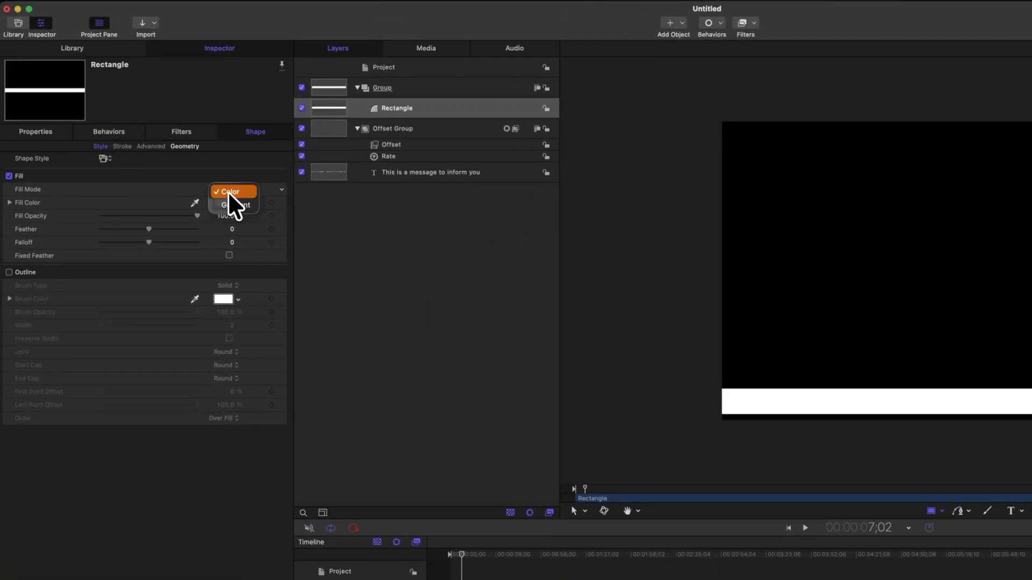
{"action": "left_click", "coordinate": [236, 206]}
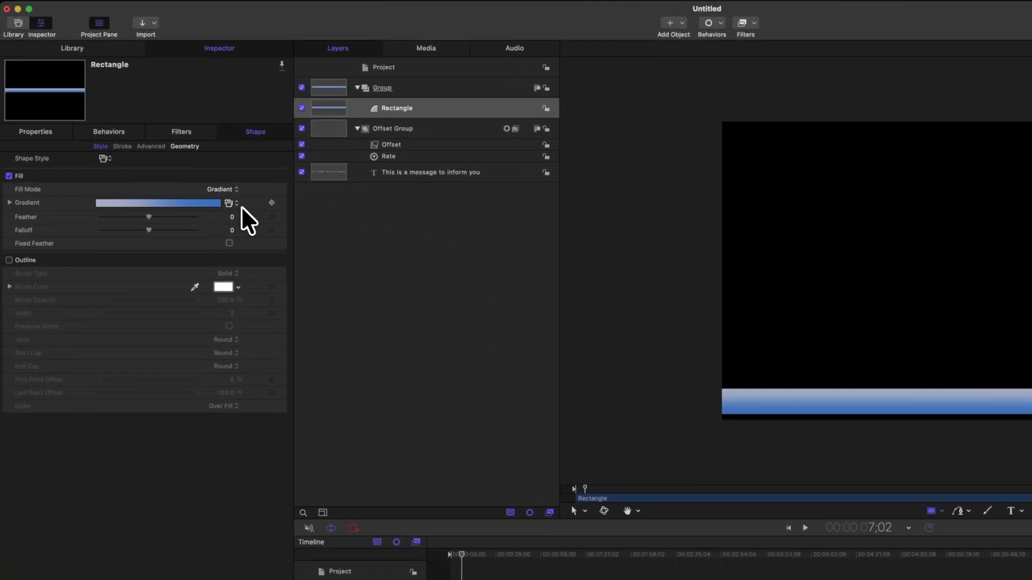
{"action": "left_click", "coordinate": [236, 204]}
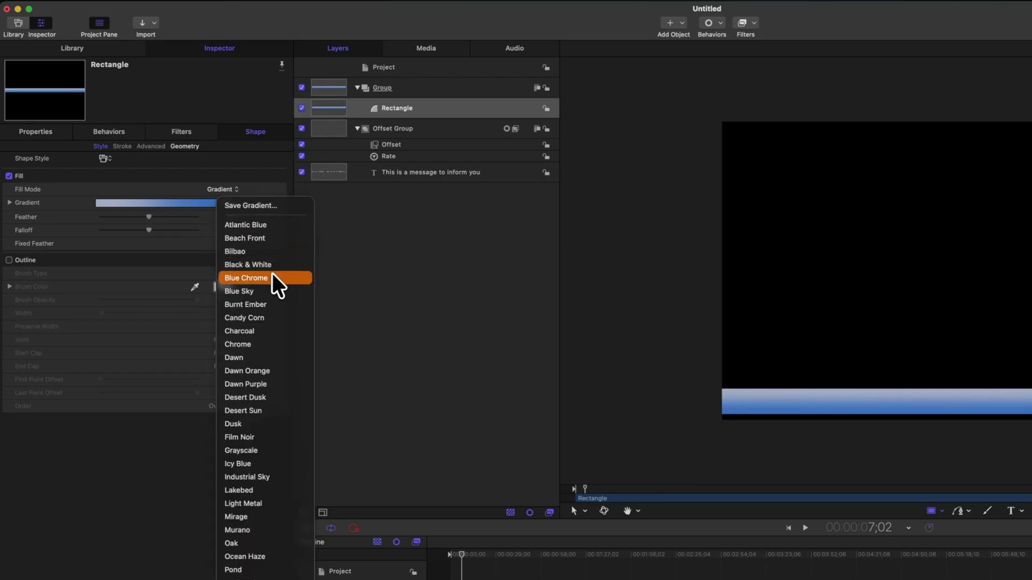
{"action": "key", "text": "Escape"}
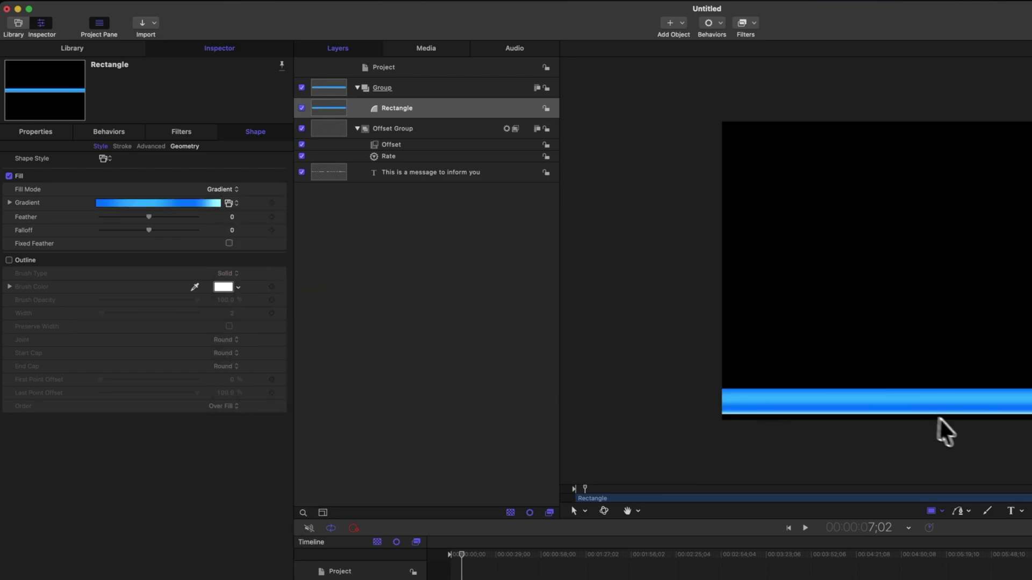
{"action": "left_click", "coordinate": [10, 203]}
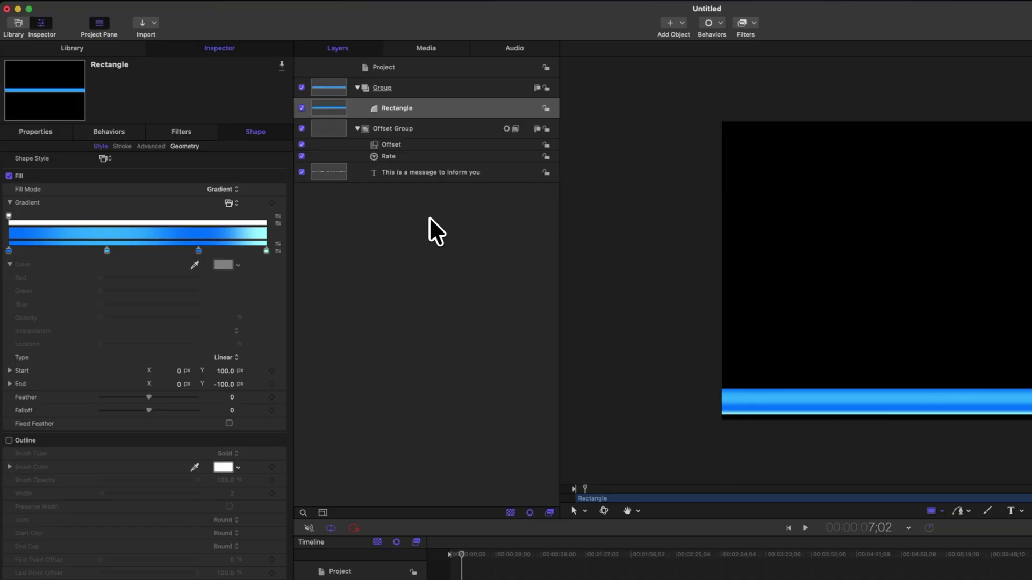
{"action": "left_click", "coordinate": [386, 89]}
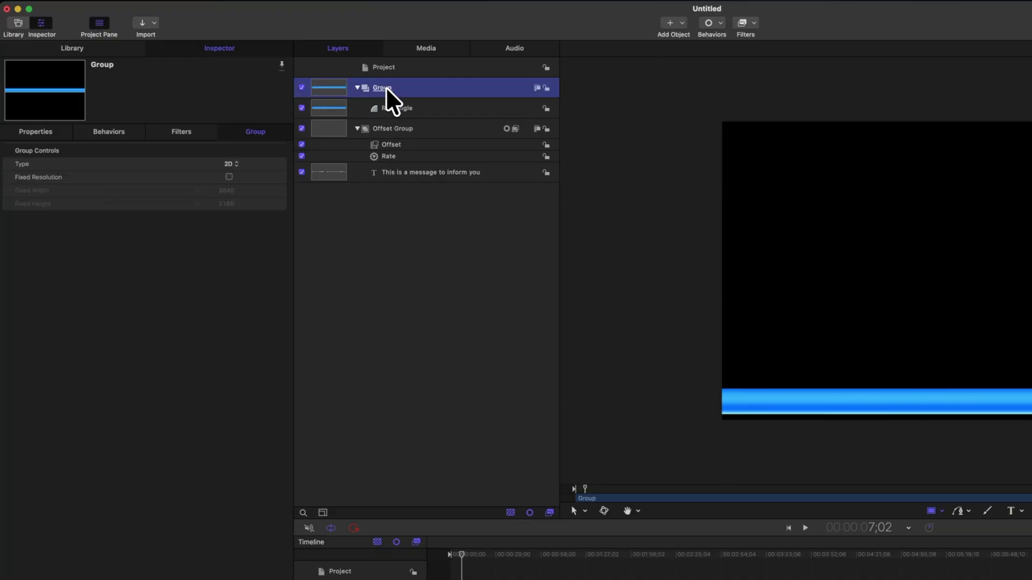
Rename the bar's group to Background and move it beneath the text group with Cmd+[.
{"action": "left_click", "coordinate": [386, 87]}
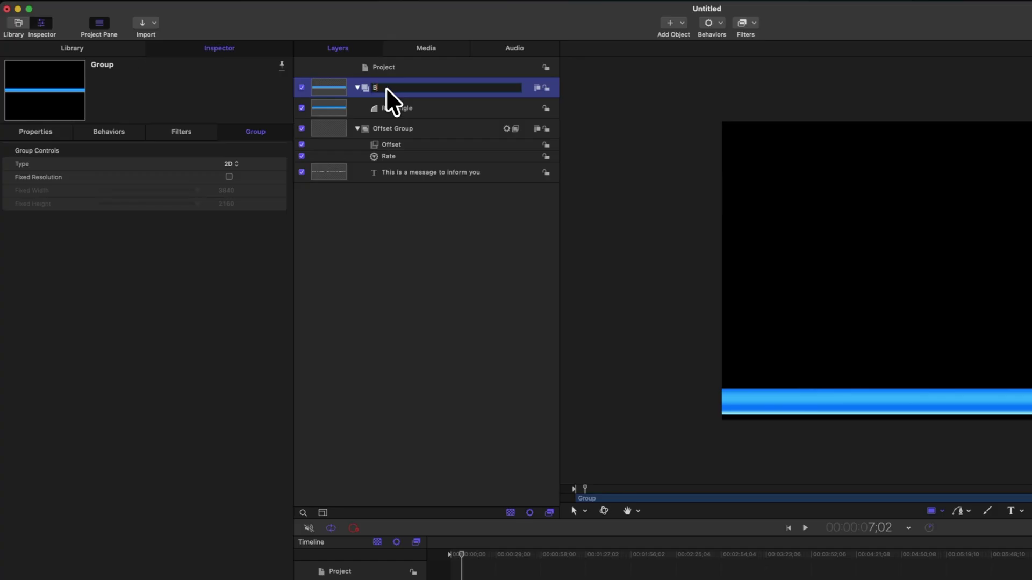
{"action": "type", "text": "Background"}
{"action": "key", "text": "Return"}
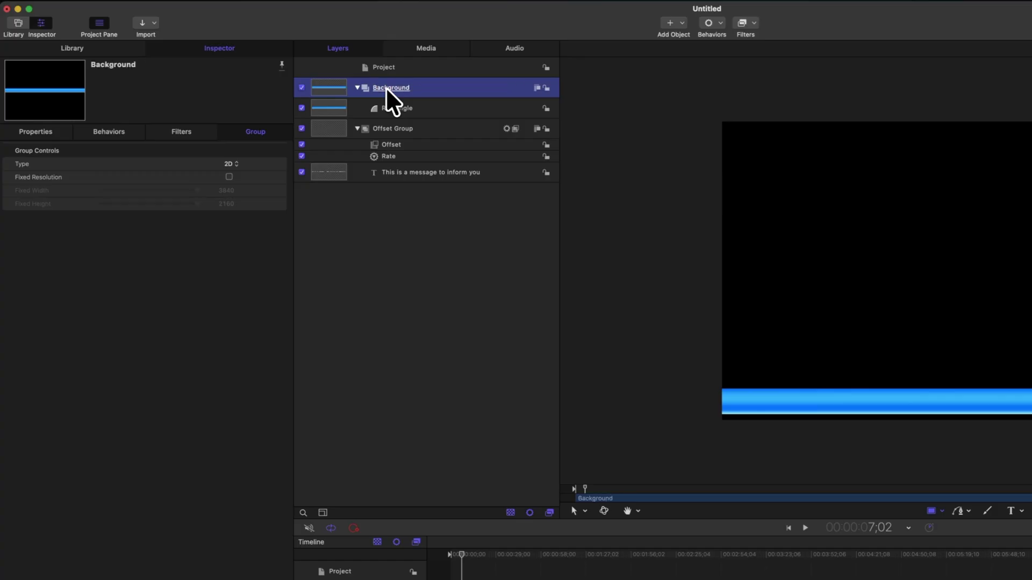
{"action": "key", "text": "super+bracketleft"}
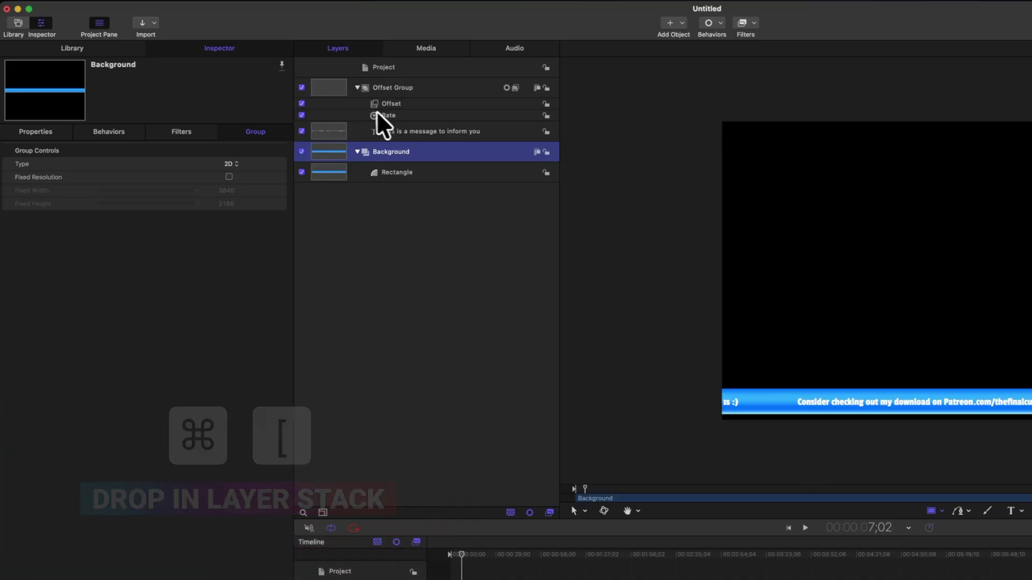
{"action": "left_click", "coordinate": [357, 88]}
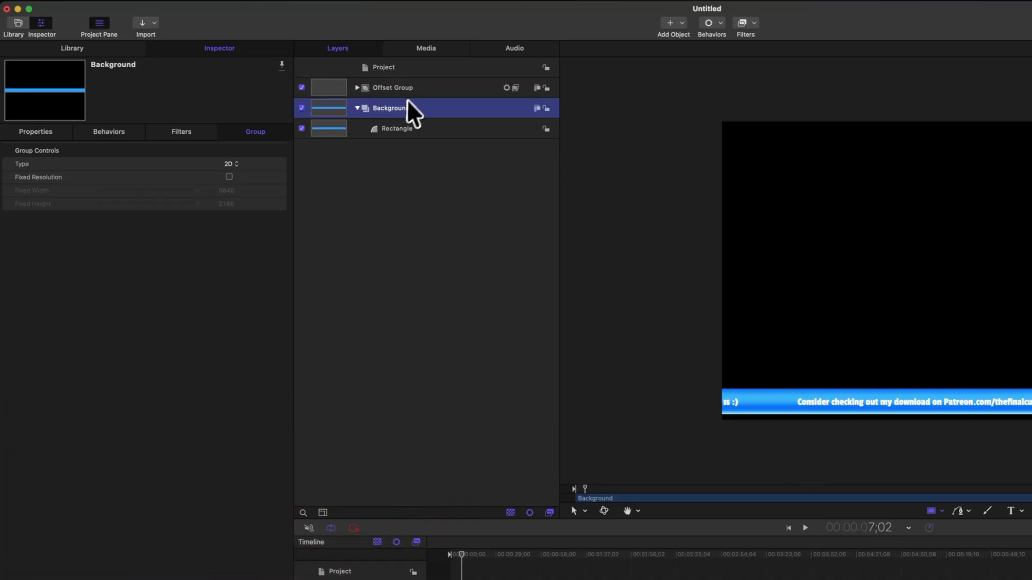
{"action": "left_click", "coordinate": [358, 88]}
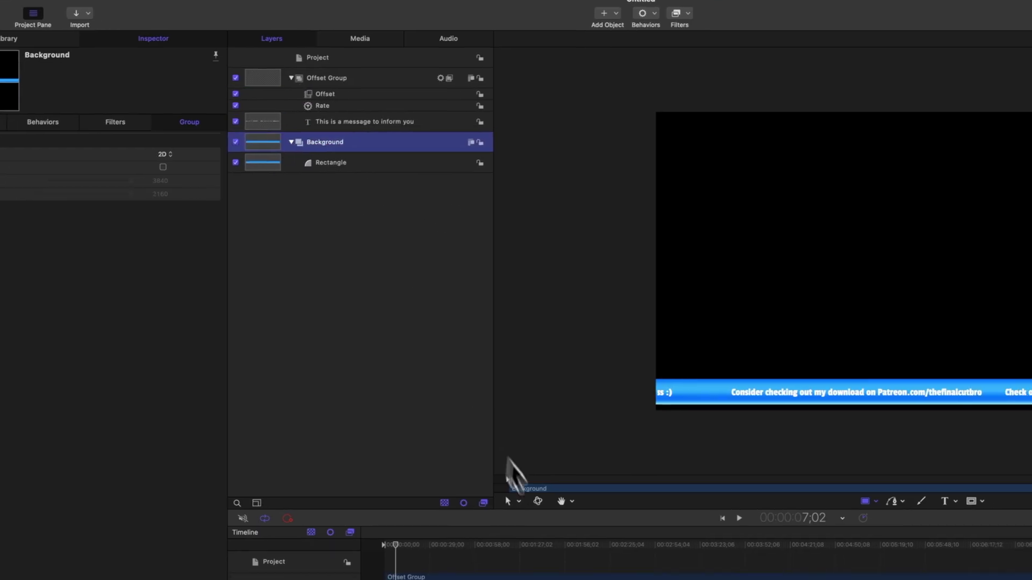
{"action": "key", "text": "space"}
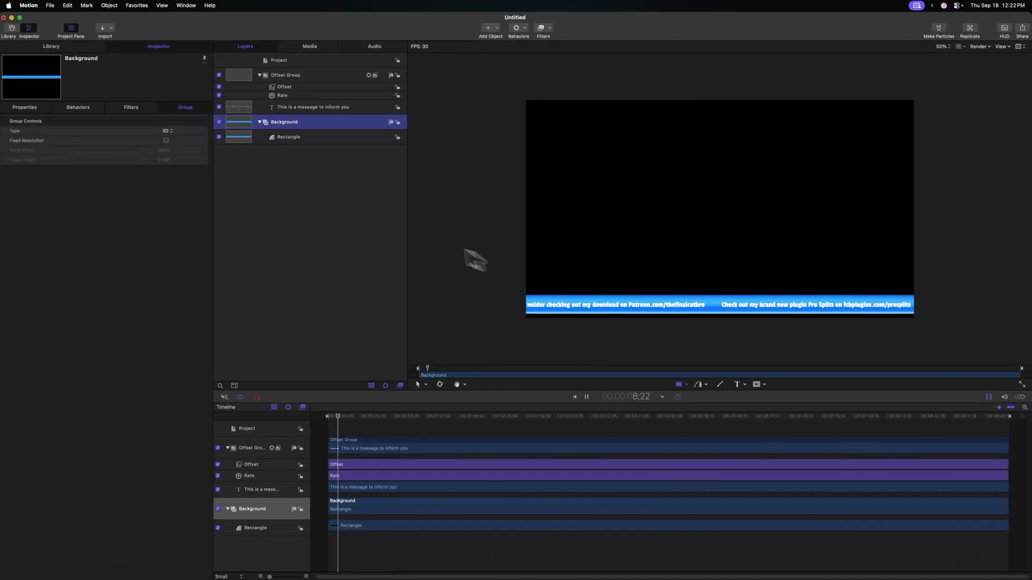
Give the ticker text a drop shadow with a softened blur.
{"action": "key", "text": "space"}
{"action": "left_click", "coordinate": [288, 109]}
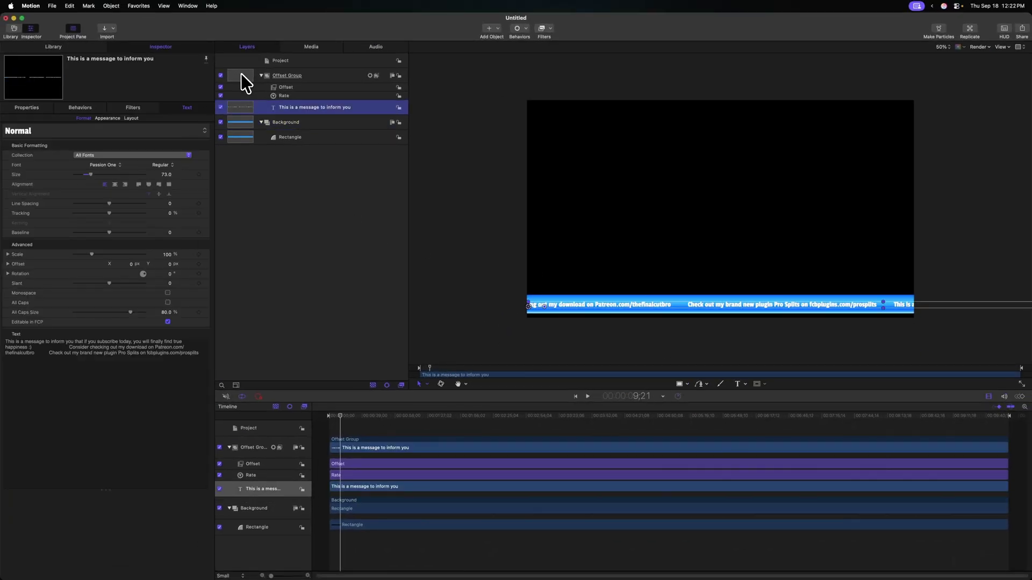
{"action": "left_click", "coordinate": [102, 118]}
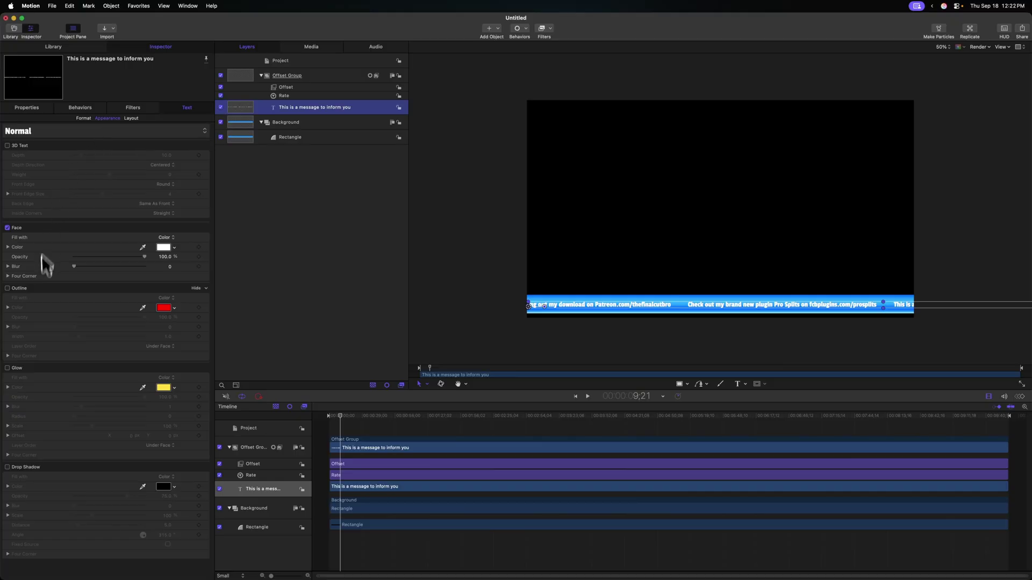
{"action": "left_click", "coordinate": [7, 467]}
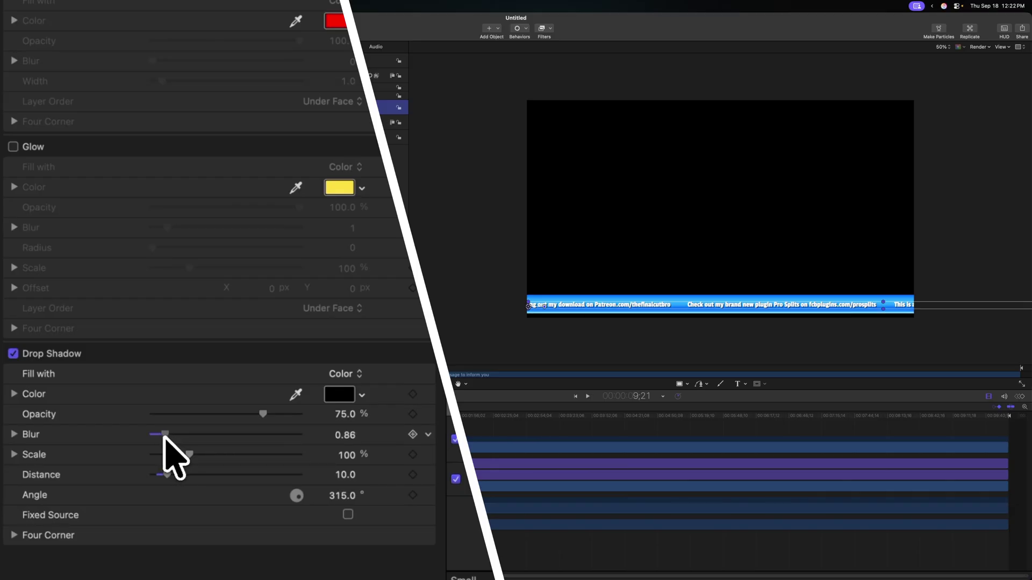
{"action": "left_click_drag", "start_coordinate": [165, 435], "coordinate": [175, 436]}
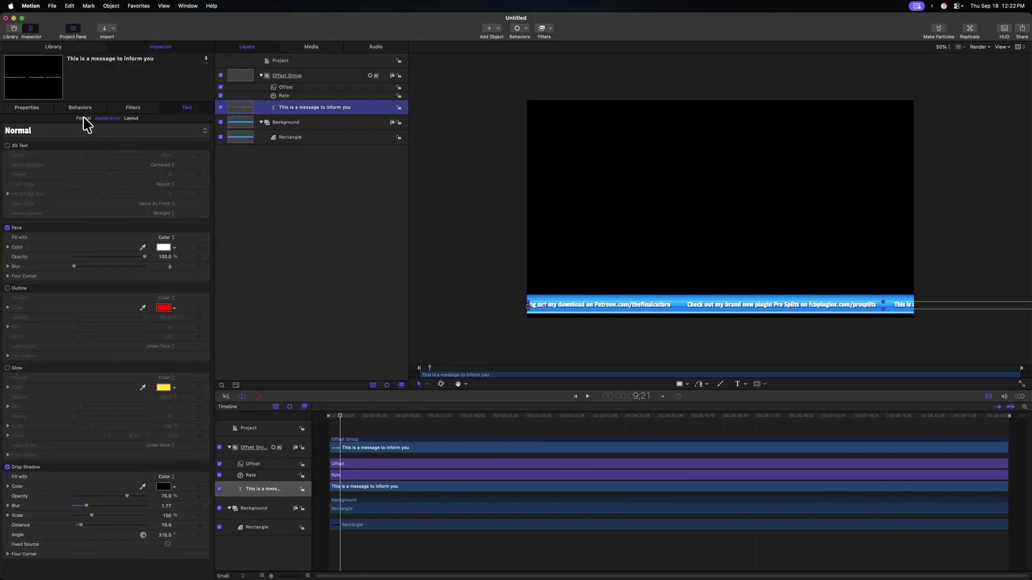
Enlarge the ticker text to size 92 points.
{"action": "left_click", "coordinate": [84, 119]}
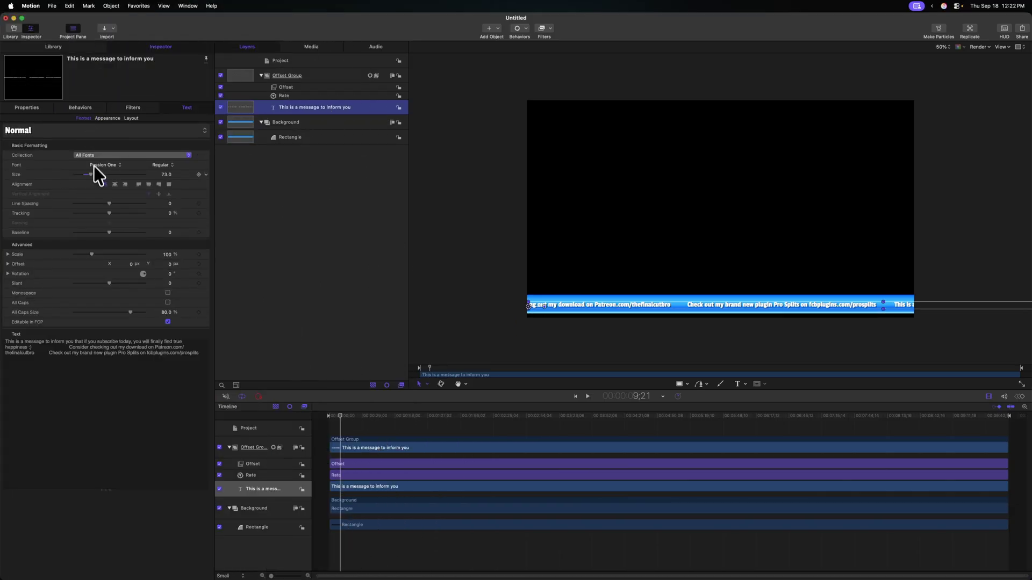
{"action": "left_click_drag", "start_coordinate": [96, 173], "coordinate": [96, 174]}
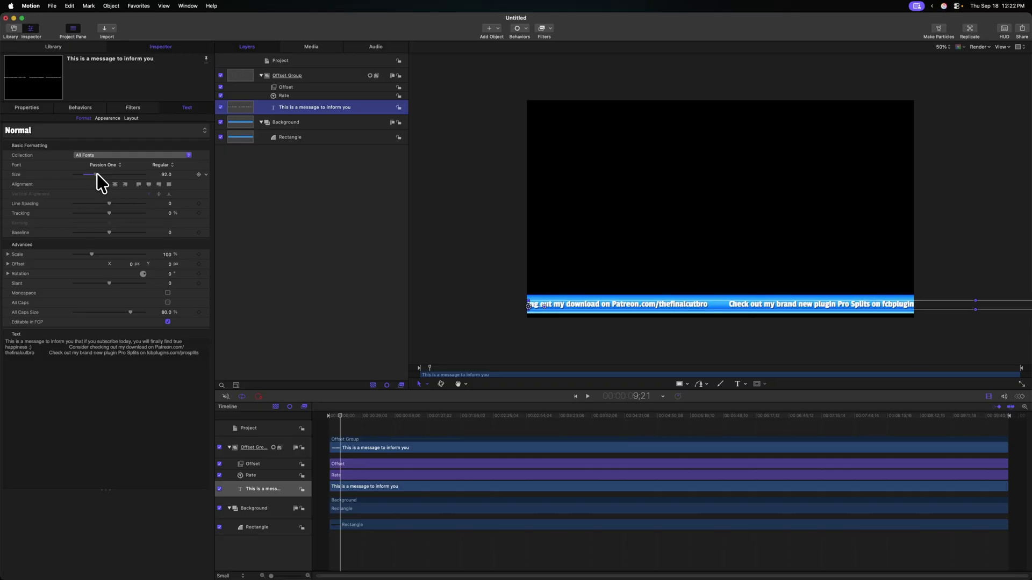
{"action": "left_click_drag", "start_coordinate": [382, 413], "coordinate": [382, 414]}
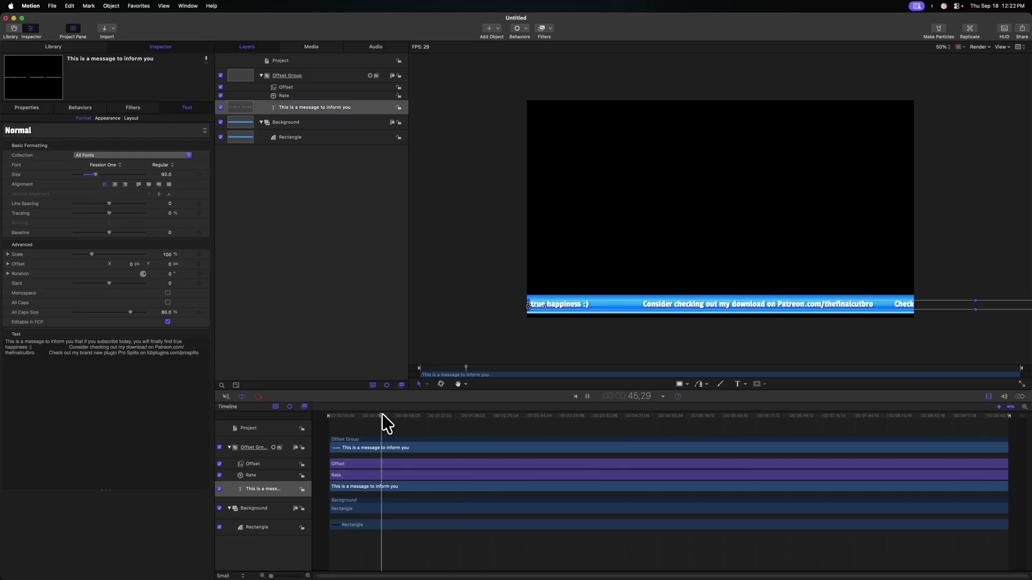
{"action": "left_click", "coordinate": [309, 137]}
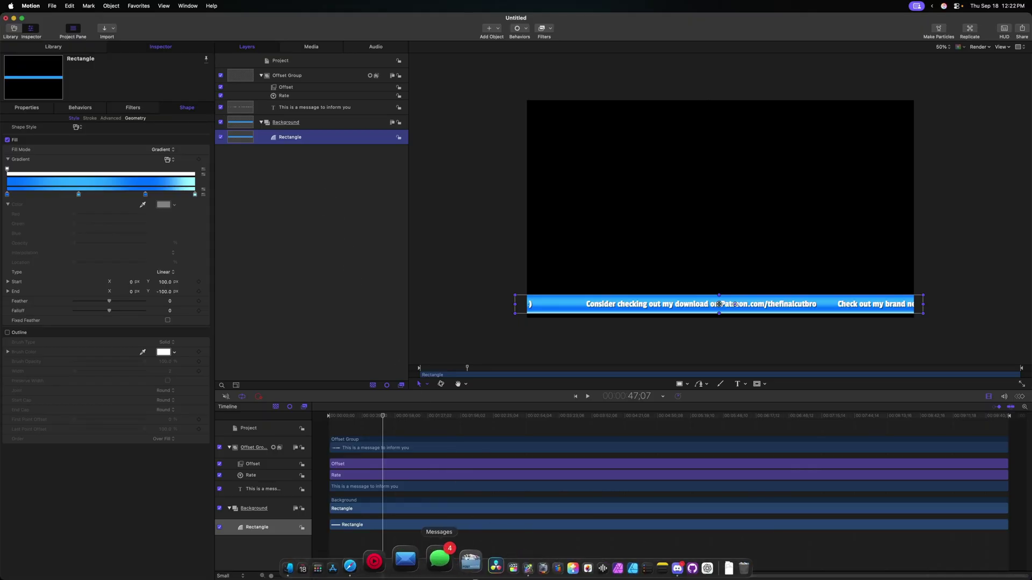
Import the FCB Slate Graphic image, move it over the banner and tilt it.
{"action": "left_click", "coordinate": [325, 571]}
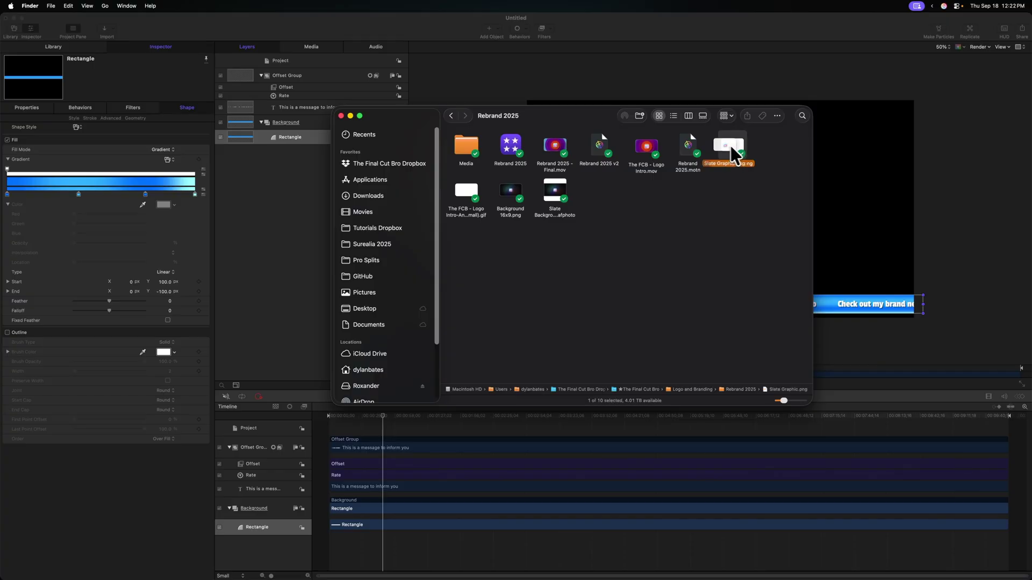
{"action": "left_click_drag", "start_coordinate": [730, 146], "coordinate": [265, 203]}
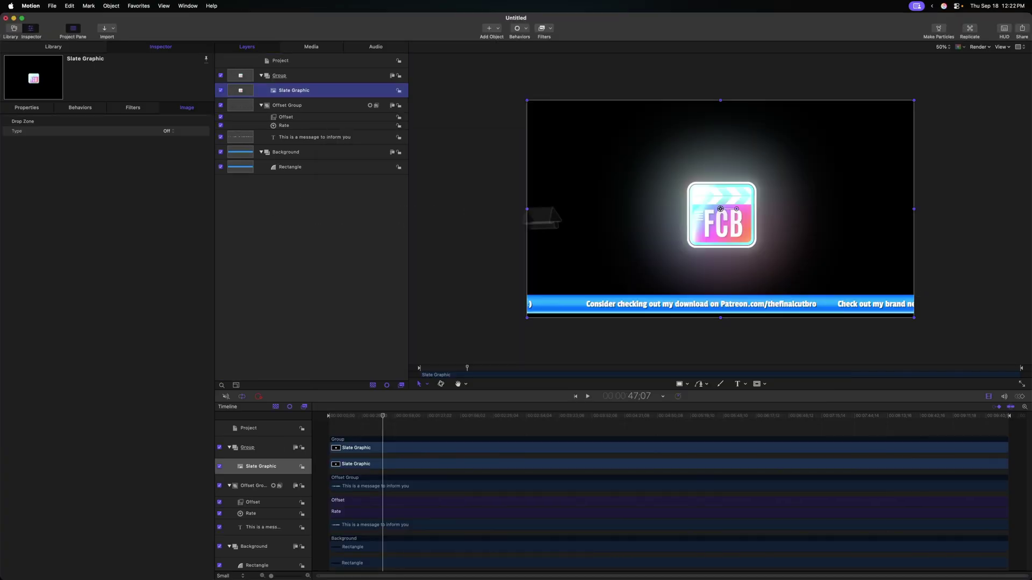
{"action": "left_click_drag", "start_coordinate": [720, 215], "coordinate": [572, 276]}
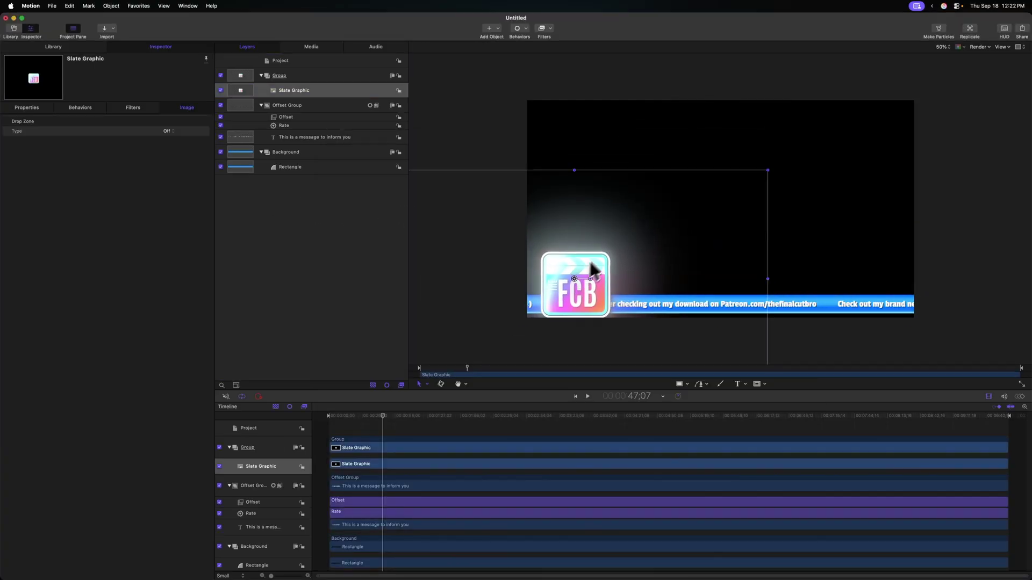
{"action": "left_click_drag", "start_coordinate": [591, 278], "coordinate": [563, 270]}
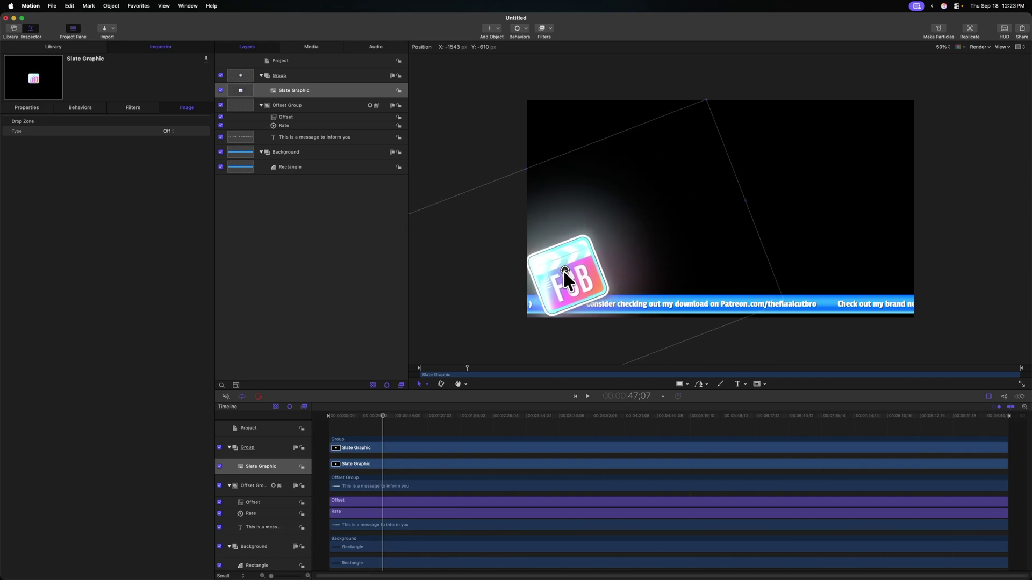
Raise the Background and Offset Group in frame, then place the logo at the bar's left end.
{"action": "left_click", "coordinate": [296, 152]}
{"action": "left_click", "coordinate": [293, 105], "text": "super"}
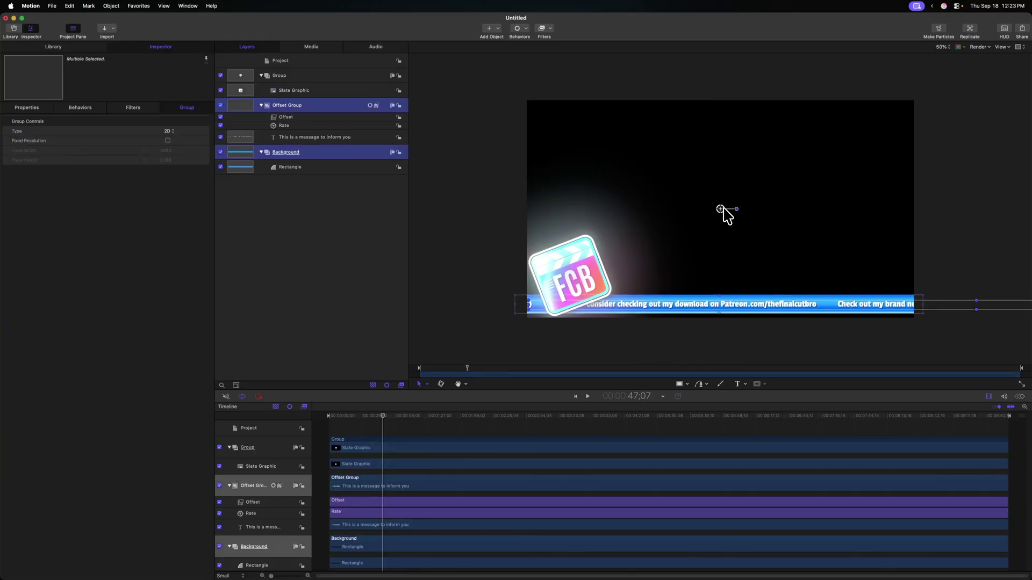
{"action": "left_click_drag", "start_coordinate": [724, 208], "coordinate": [724, 186]}
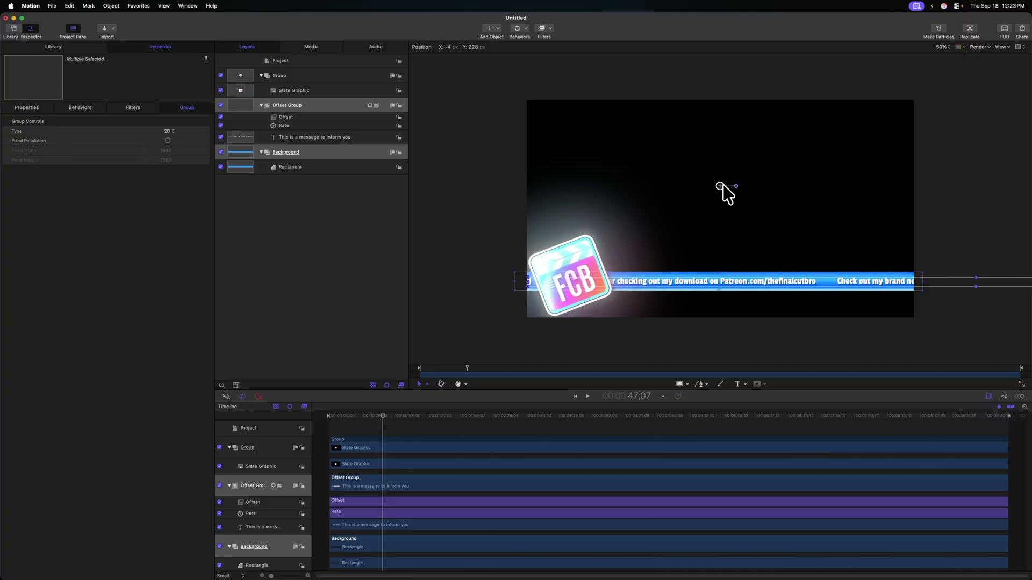
{"action": "left_click_drag", "start_coordinate": [703, 111], "coordinate": [621, 224]}
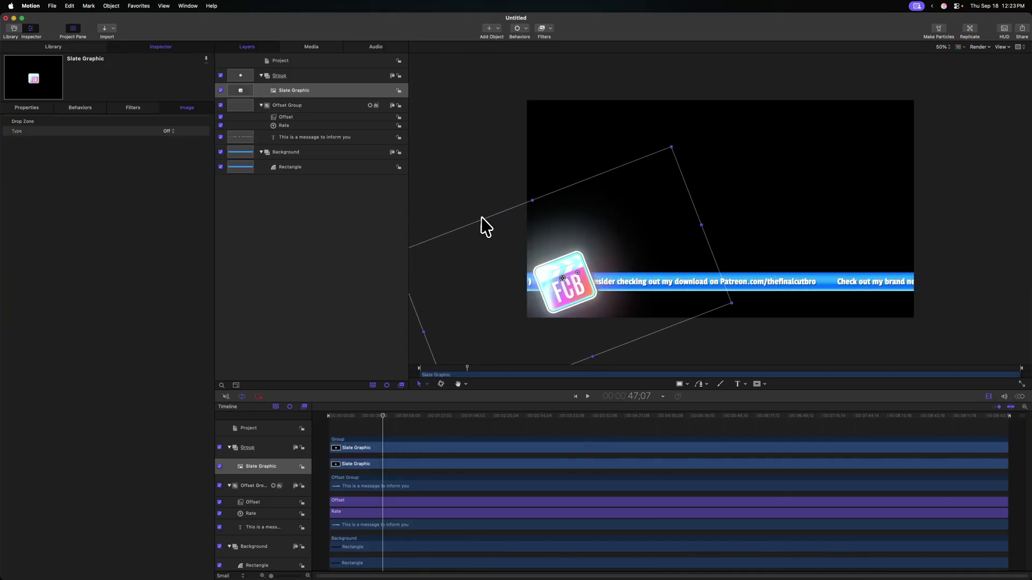
{"action": "left_click", "coordinate": [25, 109]}
Add an Oscillate behavior to the logo's Y position with a 20 px amplitude.
{"action": "left_click", "coordinate": [7, 131]}
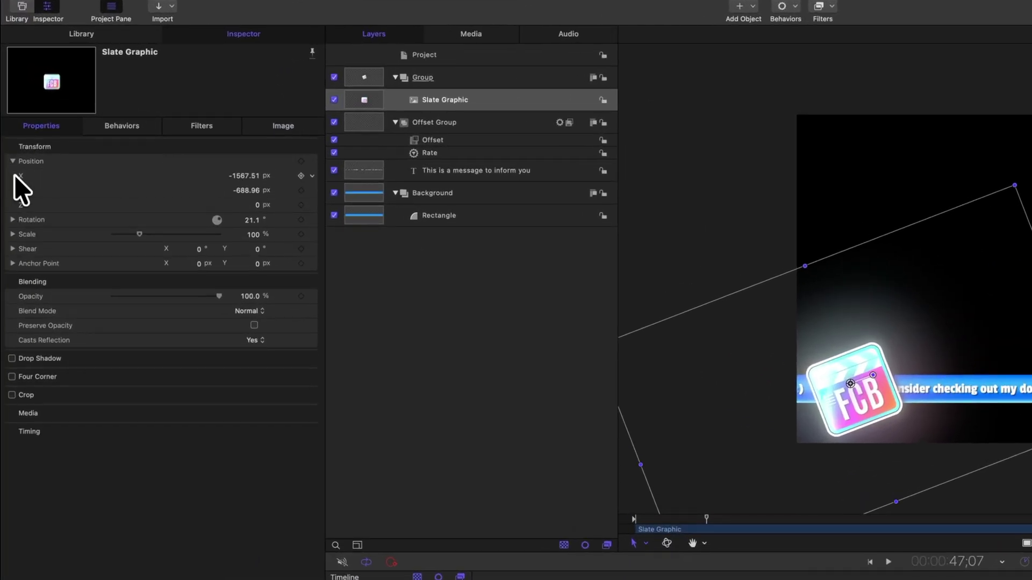
{"action": "left_click", "coordinate": [312, 190]}
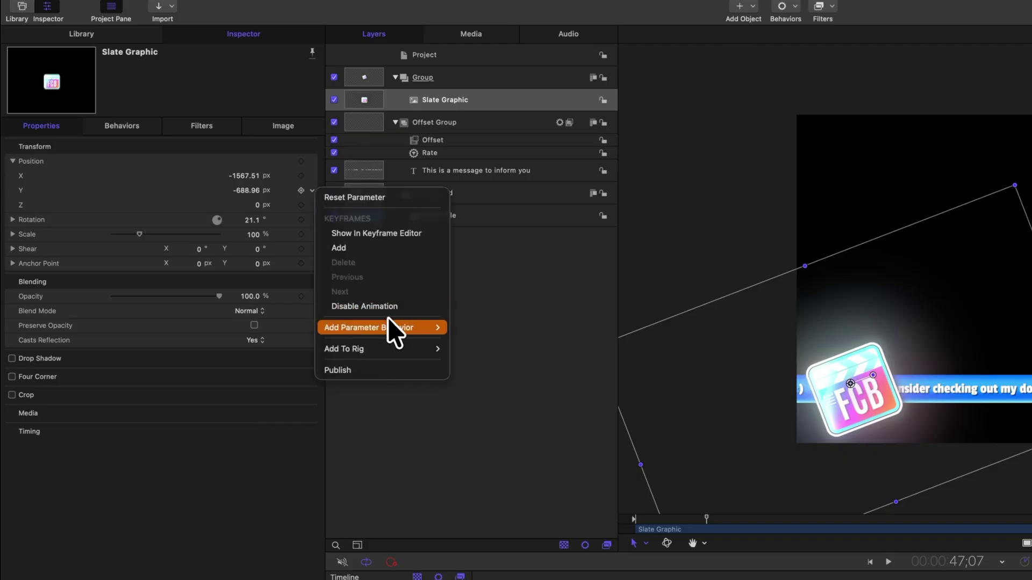
{"action": "mouse_move", "coordinate": [398, 325]}
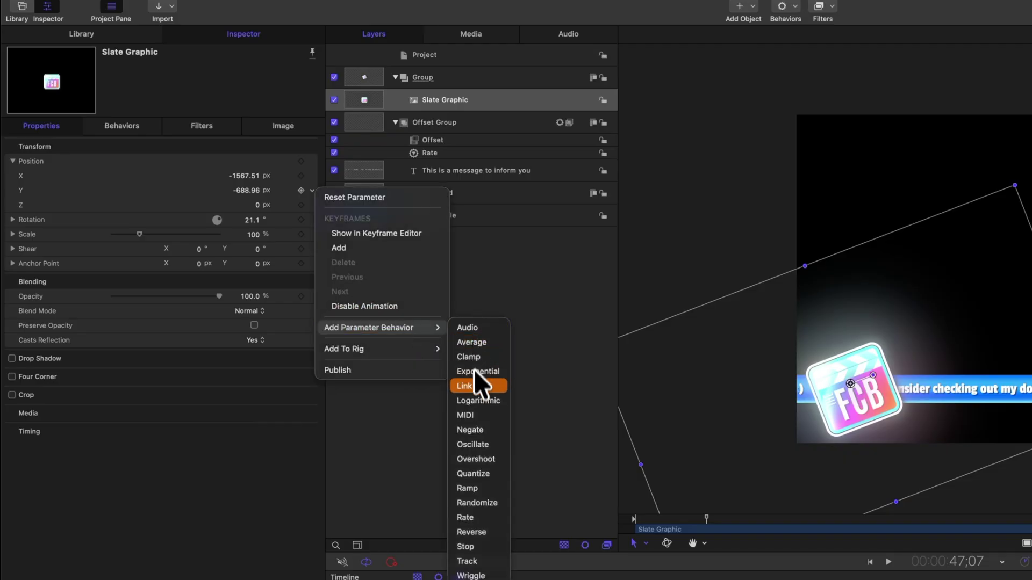
{"action": "left_click", "coordinate": [483, 444]}
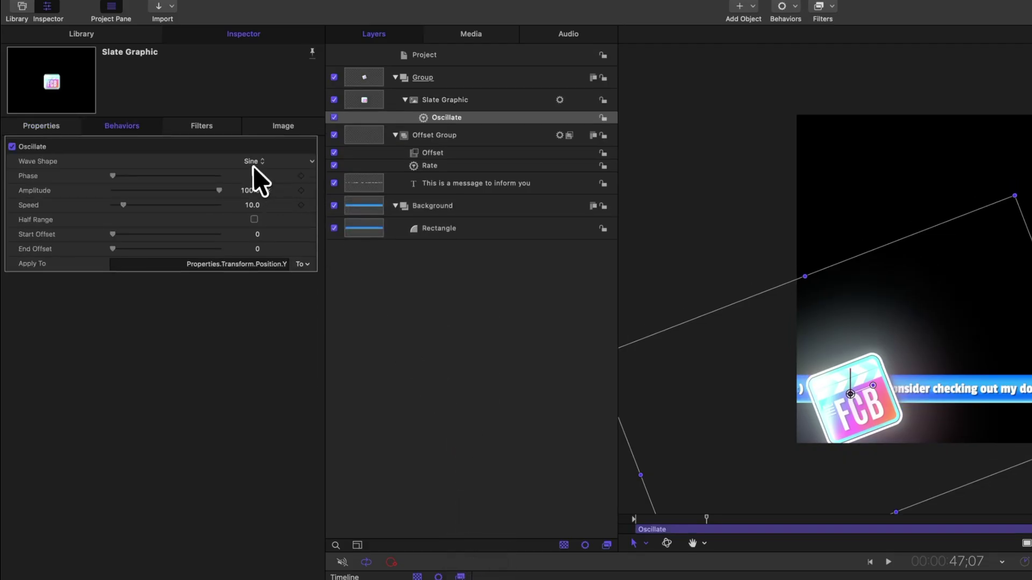
{"action": "double_click", "coordinate": [252, 191]}
{"action": "type", "text": "20"}
{"action": "key", "text": "Return"}
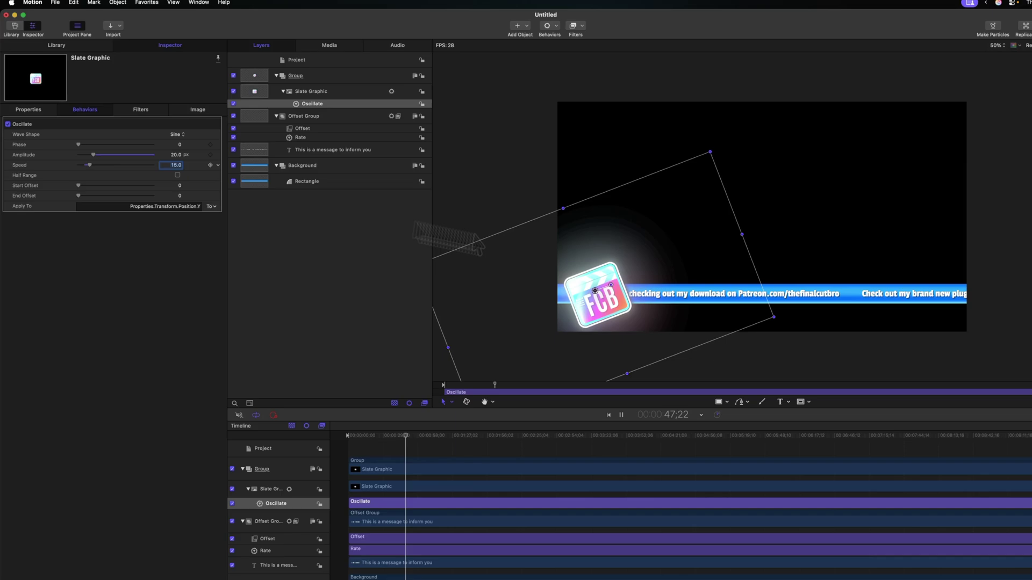
{"action": "left_click", "coordinate": [896, 340]}
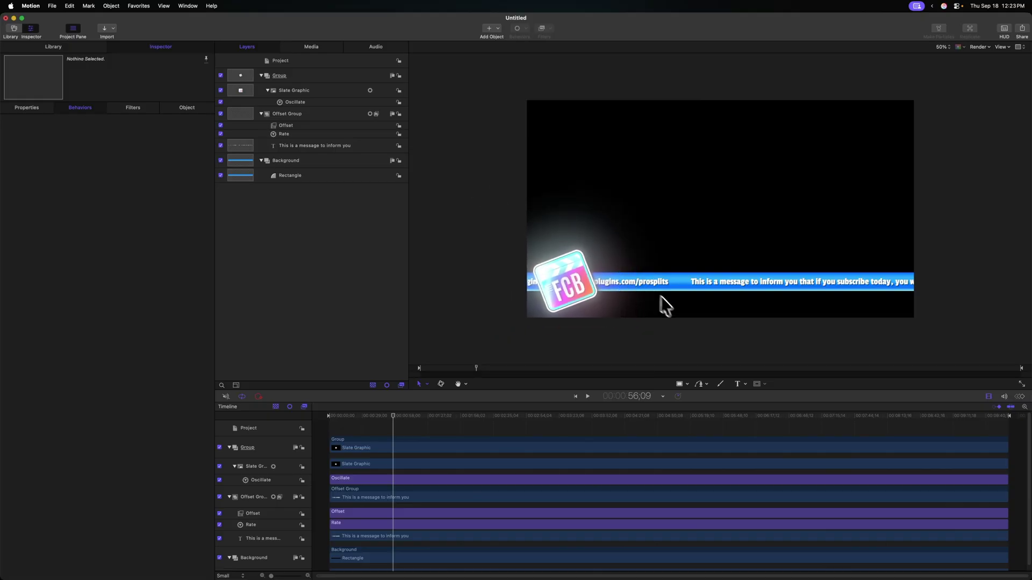
Draw a Rectangle Mask on the Offset Group covering the area right of the logo.
{"action": "left_click", "coordinate": [291, 114]}
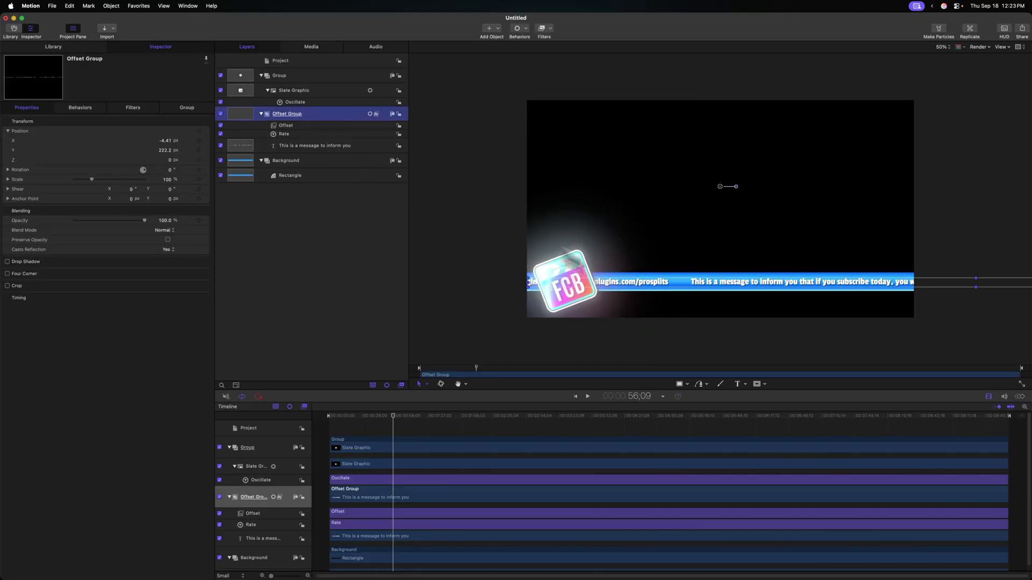
{"action": "left_click", "coordinate": [757, 384]}
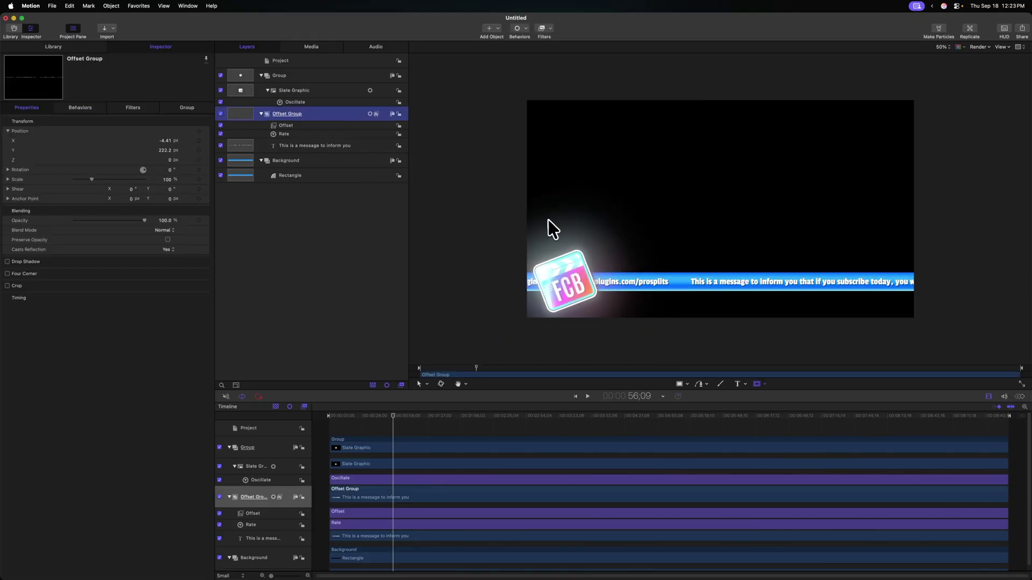
{"action": "left_click_drag", "start_coordinate": [549, 218], "coordinate": [901, 359]}
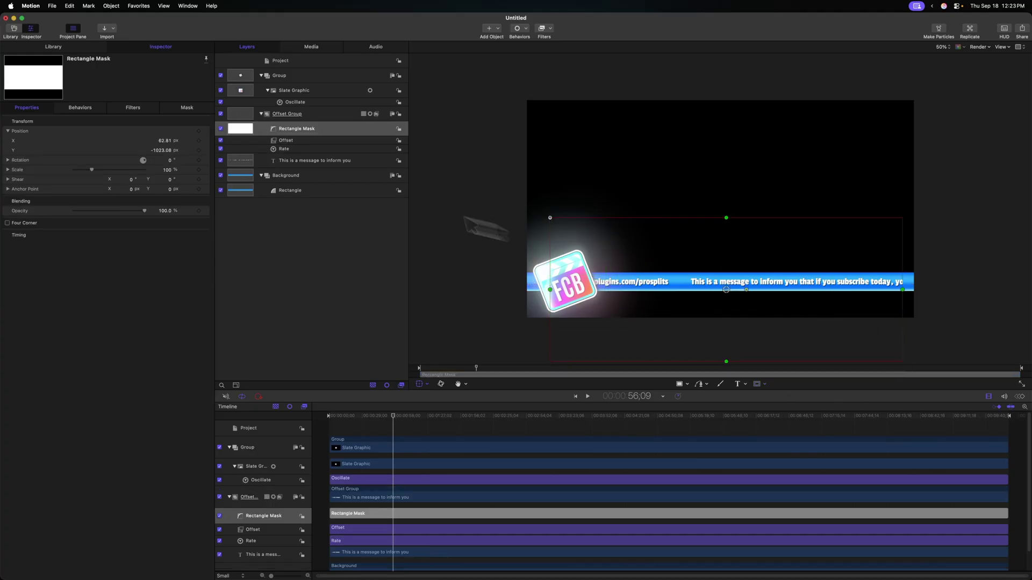
Feather the mask's edges and replay from the start to check the ticker.
{"action": "left_click", "coordinate": [177, 112]}
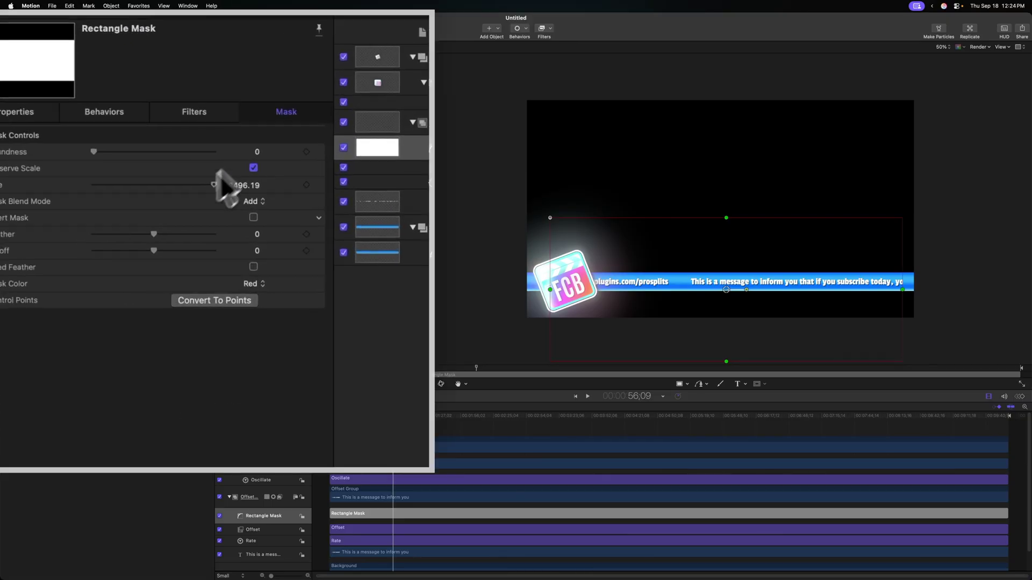
{"action": "left_click_drag", "start_coordinate": [109, 179], "coordinate": [60, 195]}
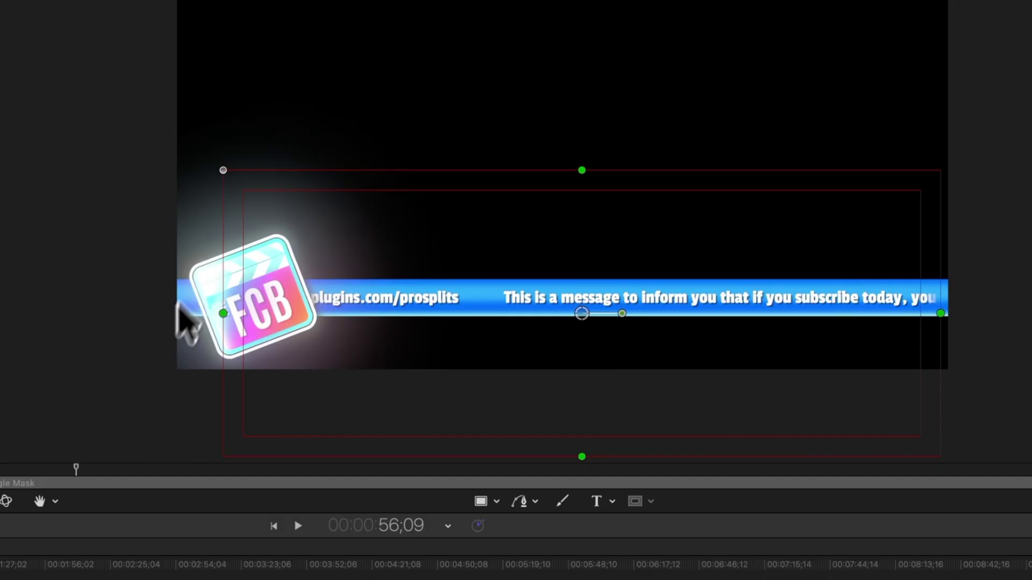
{"action": "key", "text": "Home"}
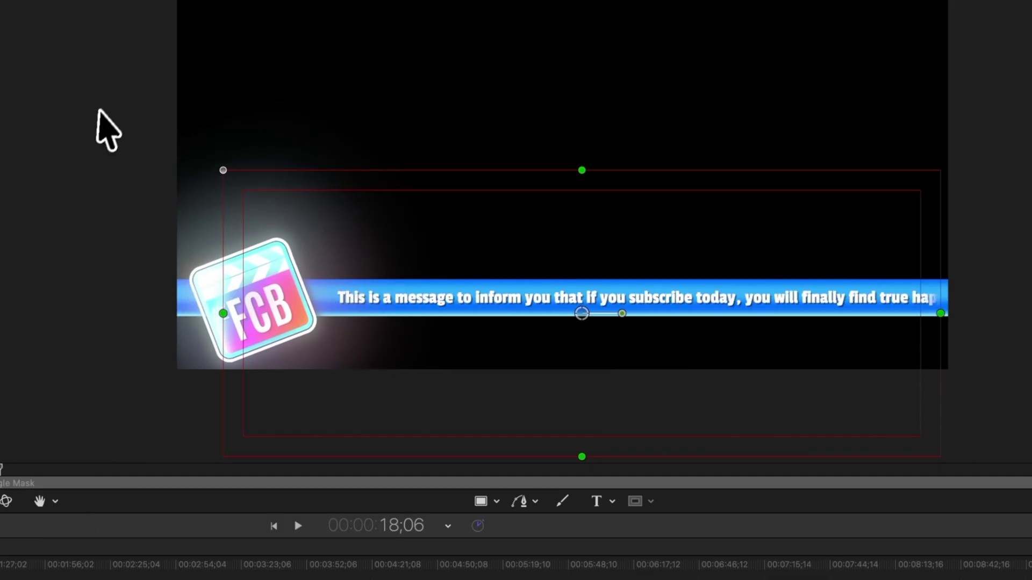
{"action": "key", "text": "space"}
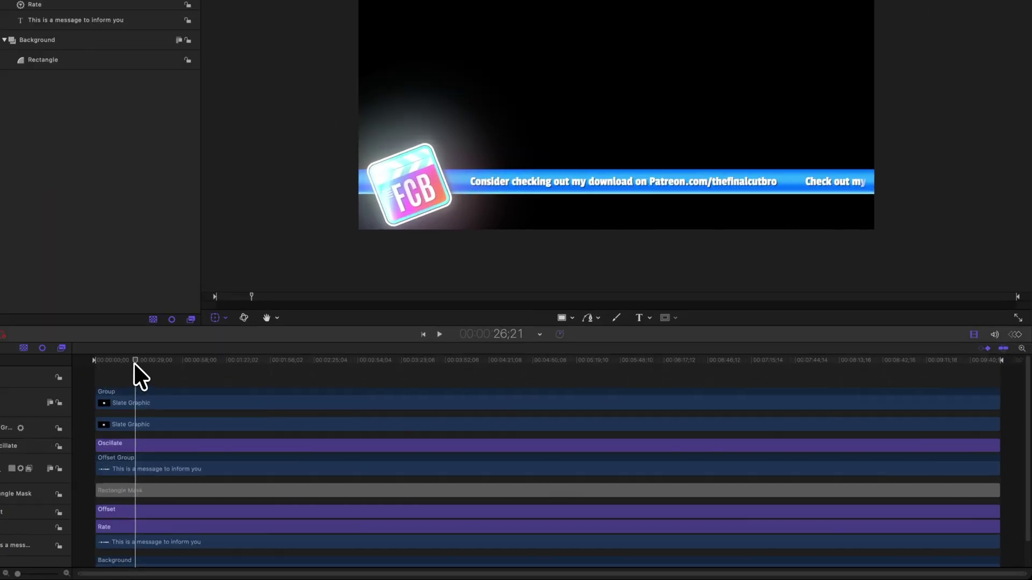
{"action": "left_click_drag", "start_coordinate": [356, 424], "coordinate": [952, 466]}
Change the marker at the timeline's end (10:00;17) to a Project Loop End marker.
{"action": "left_click_drag", "start_coordinate": [875, 353], "coordinate": [992, 339]}
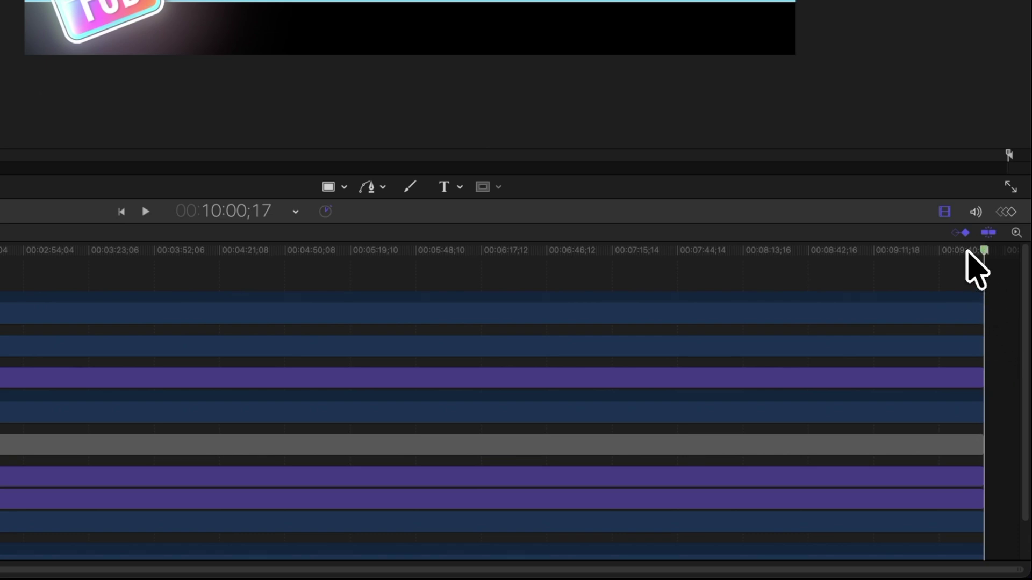
{"action": "left_click", "coordinate": [965, 251]}
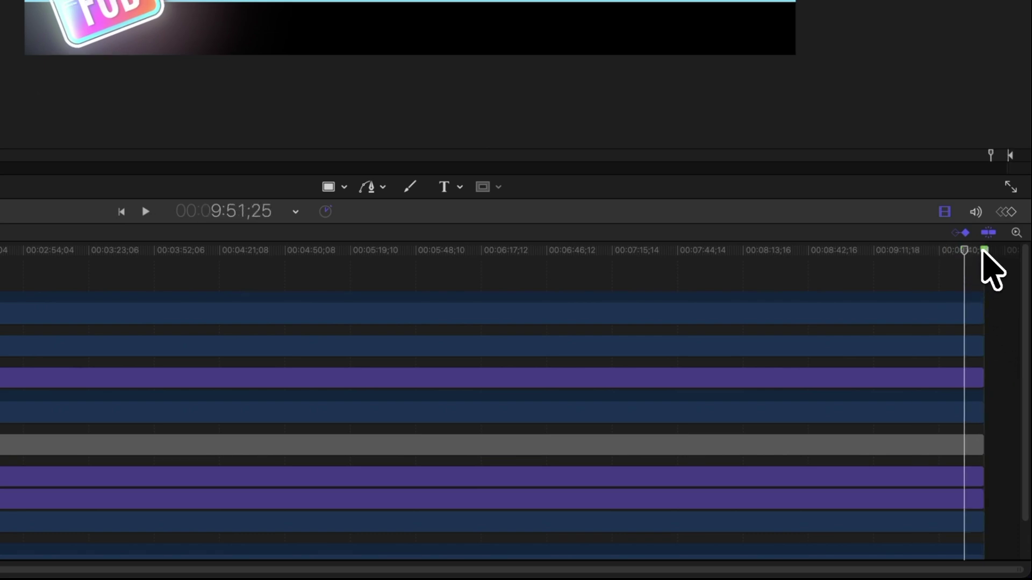
{"action": "right_click", "coordinate": [984, 251]}
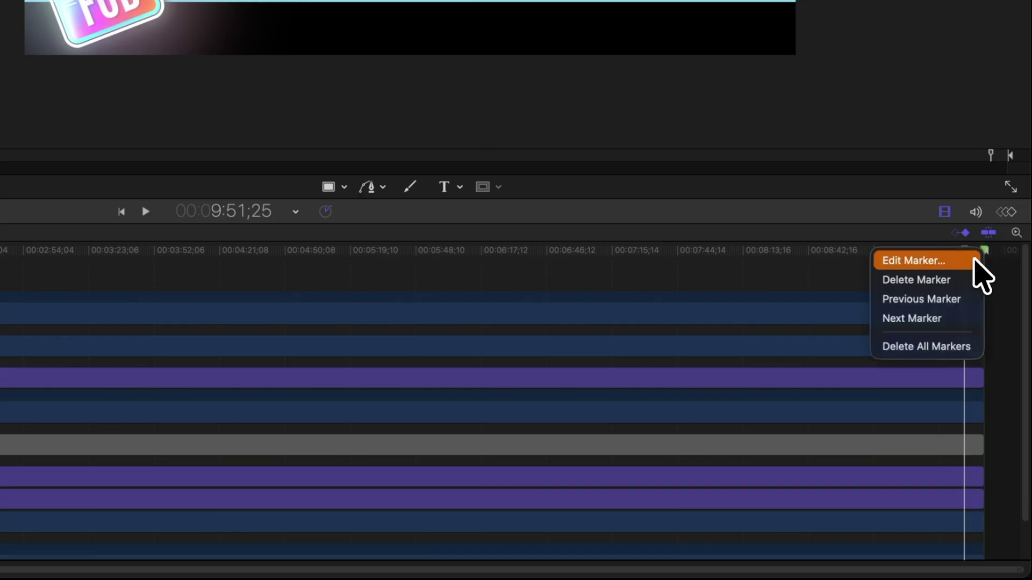
{"action": "left_click", "coordinate": [974, 260]}
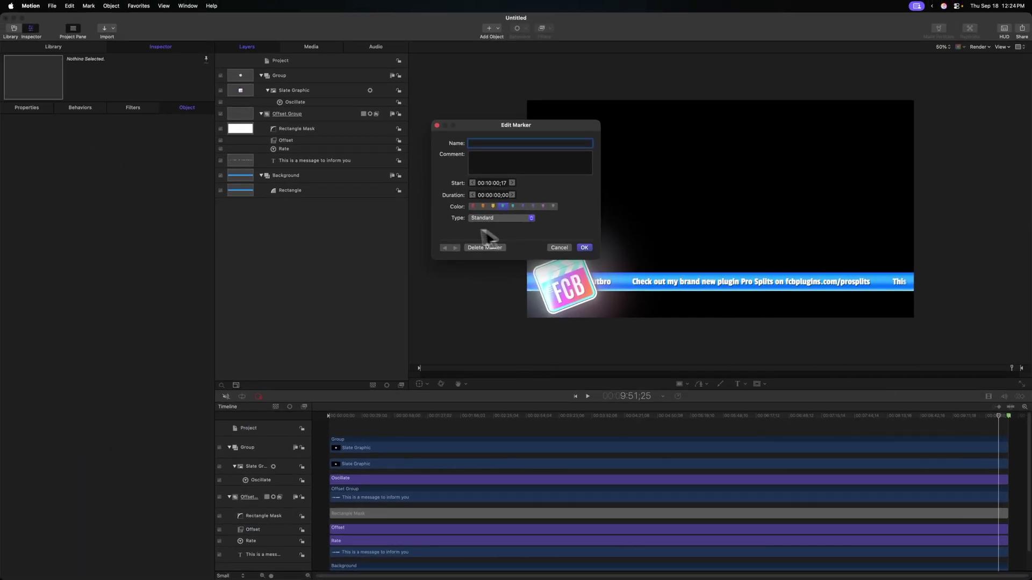
{"action": "left_click", "coordinate": [501, 218]}
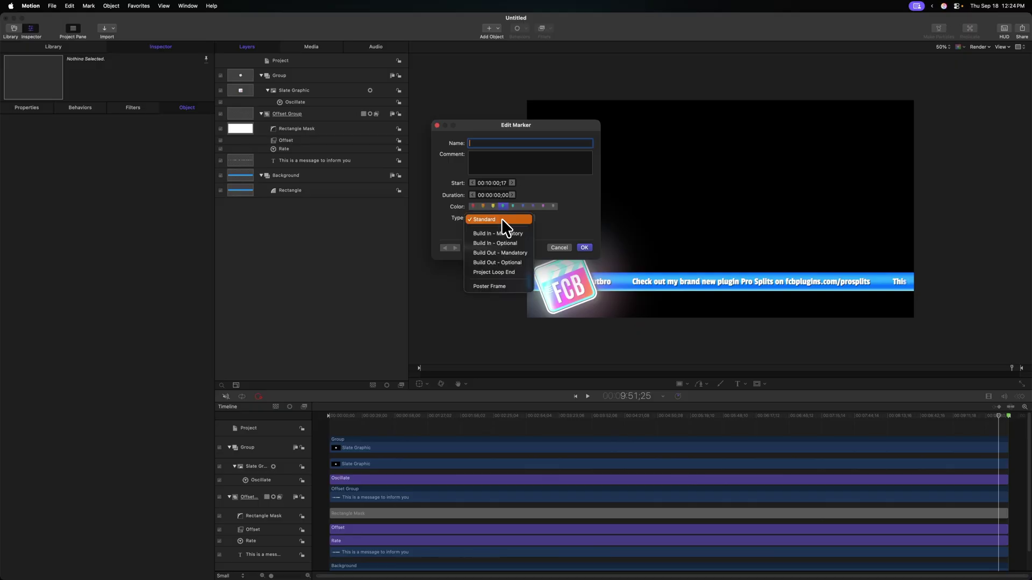
{"action": "left_click", "coordinate": [511, 273]}
{"action": "left_click", "coordinate": [584, 248]}
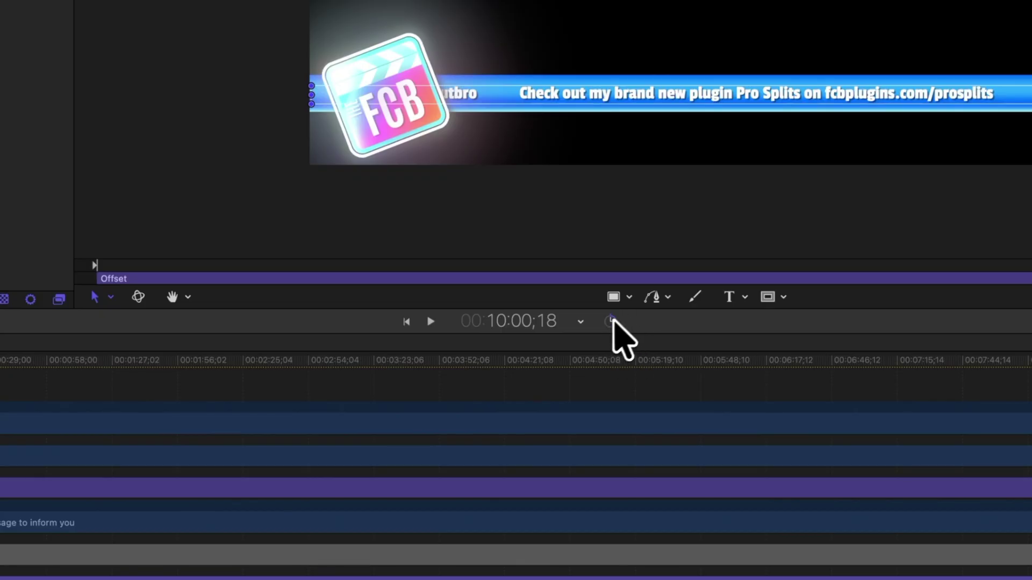
{"action": "left_click", "coordinate": [495, 321]}
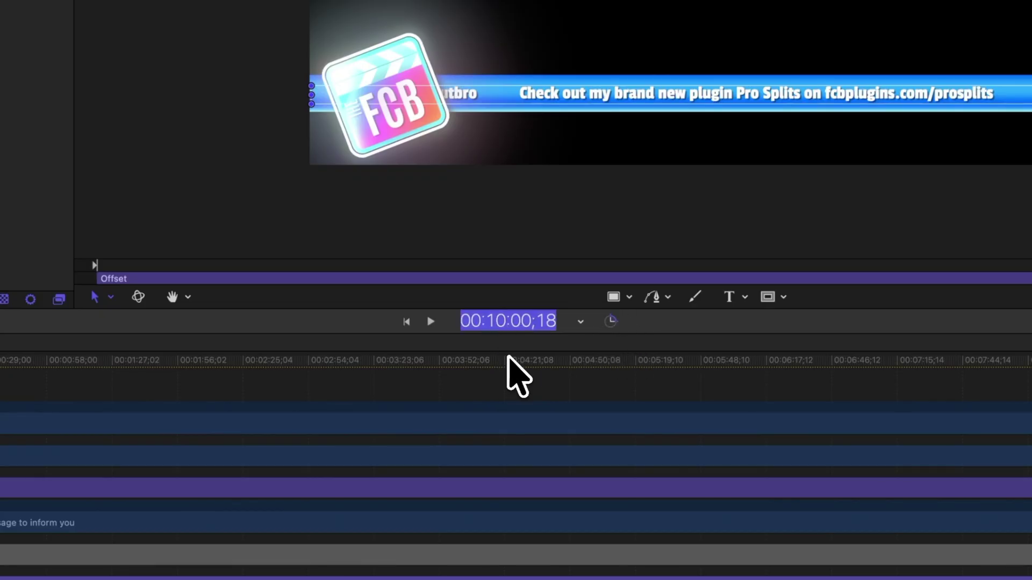
Jump to 10;00, scrub back through the first ten seconds, and show the -5.0 Rate behavior.
{"action": "type", "text": "10;"}
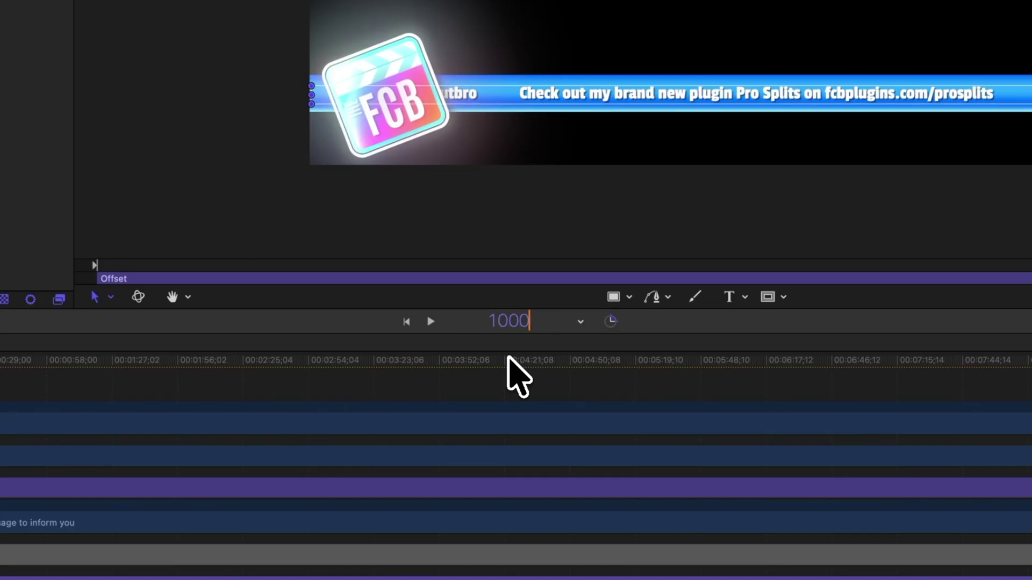
{"action": "type", "text": "00"}
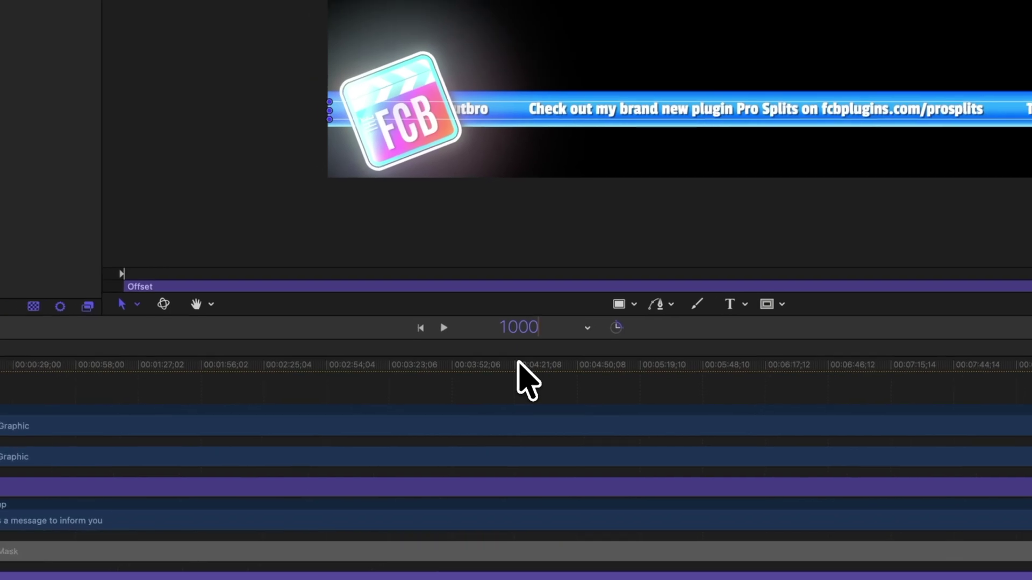
{"action": "key", "text": "Return"}
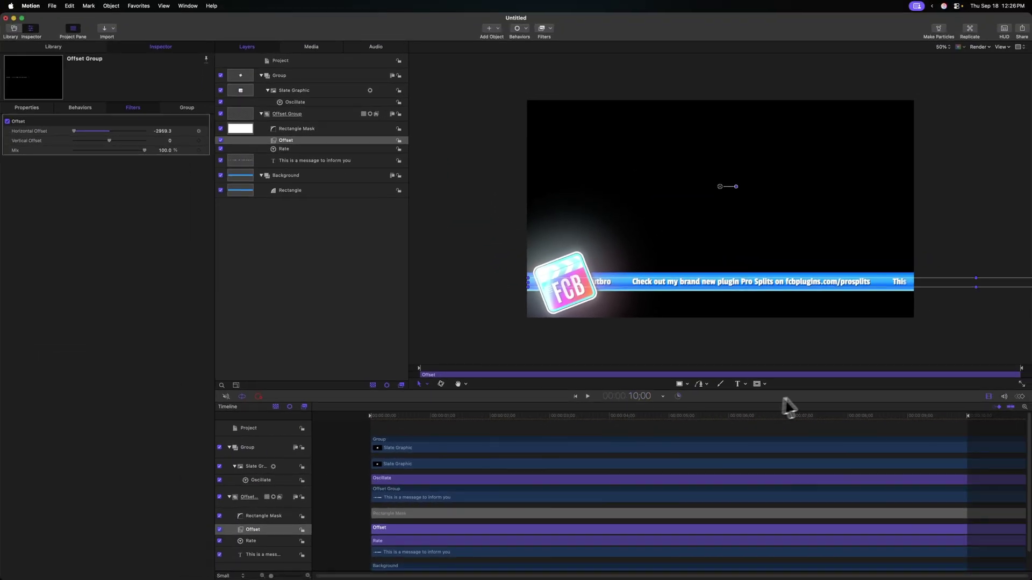
{"action": "left_click_drag", "start_coordinate": [898, 429], "coordinate": [642, 441]}
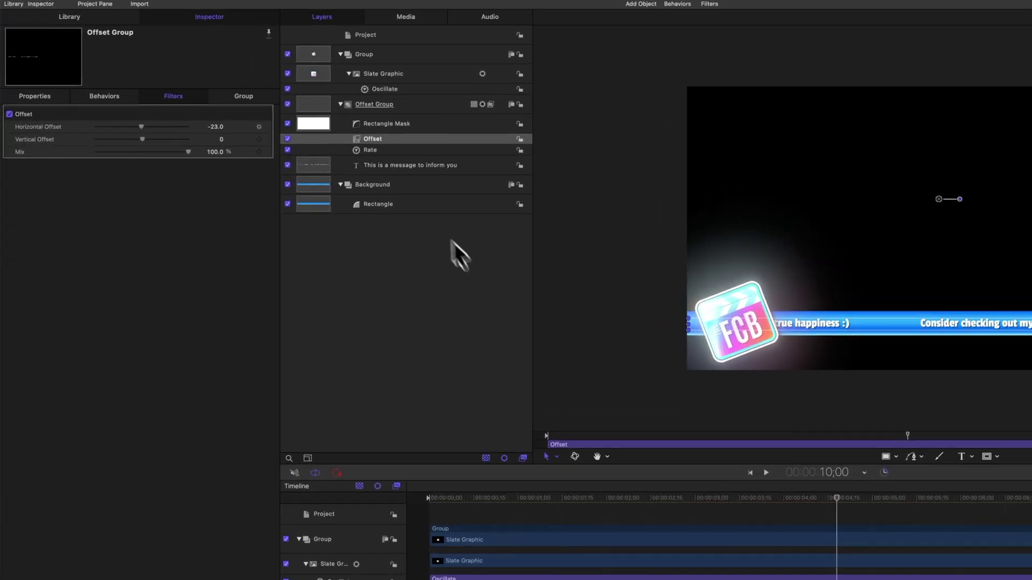
{"action": "left_click", "coordinate": [397, 151]}
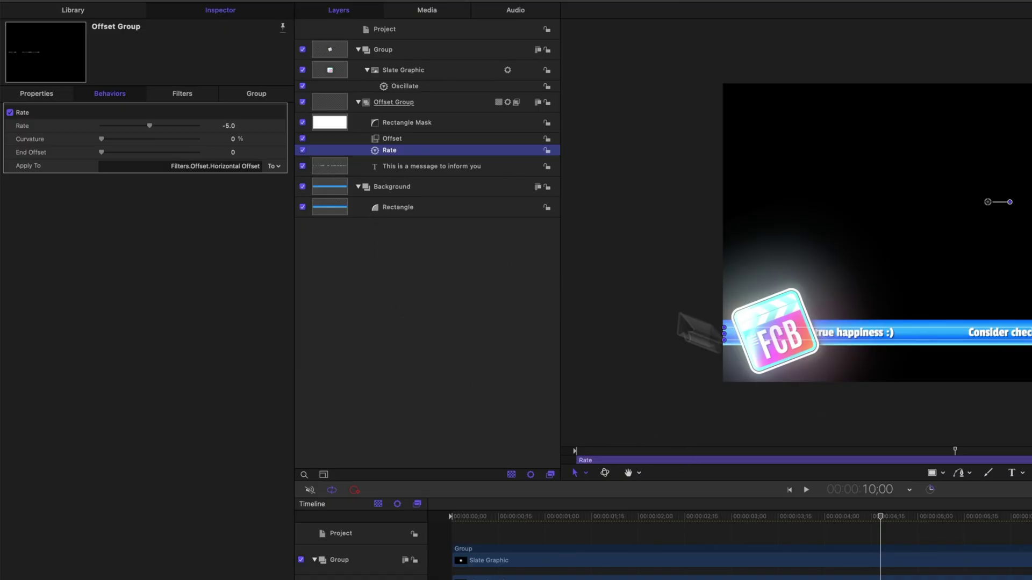
{"action": "left_click", "coordinate": [409, 209]}
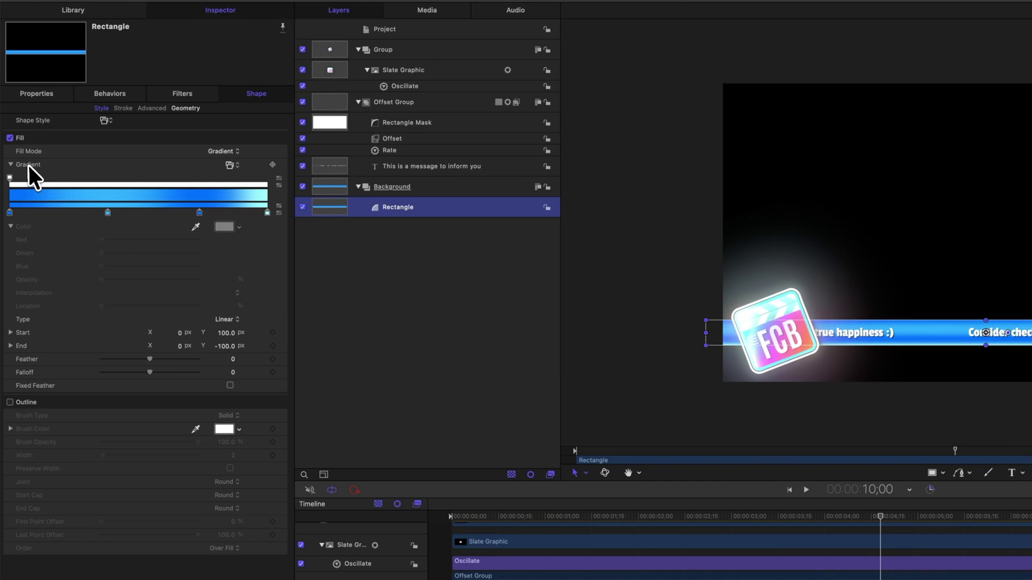
{"action": "right_click", "coordinate": [28, 164]}
{"action": "left_click", "coordinate": [39, 293]}
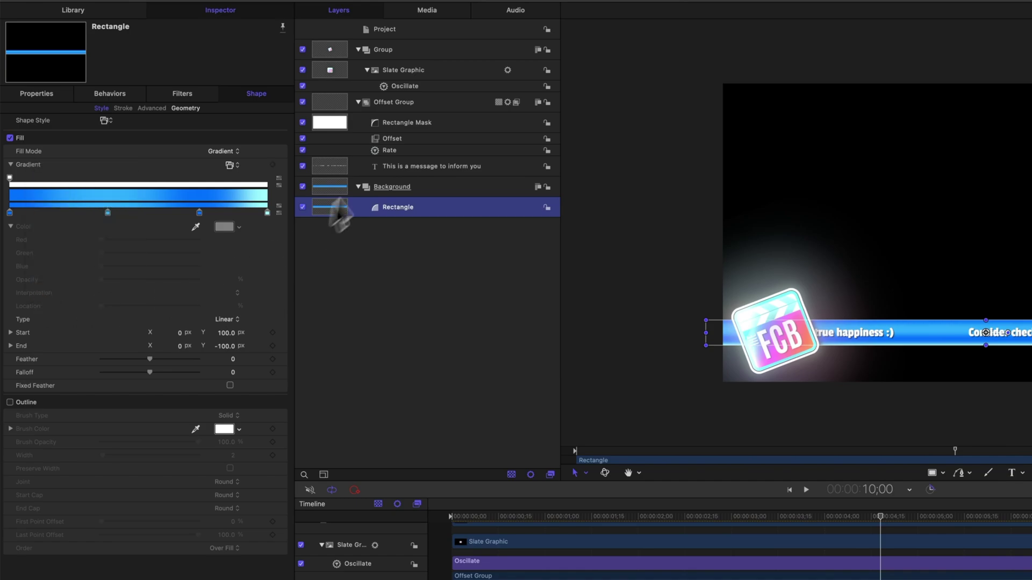
{"action": "left_click", "coordinate": [404, 149]}
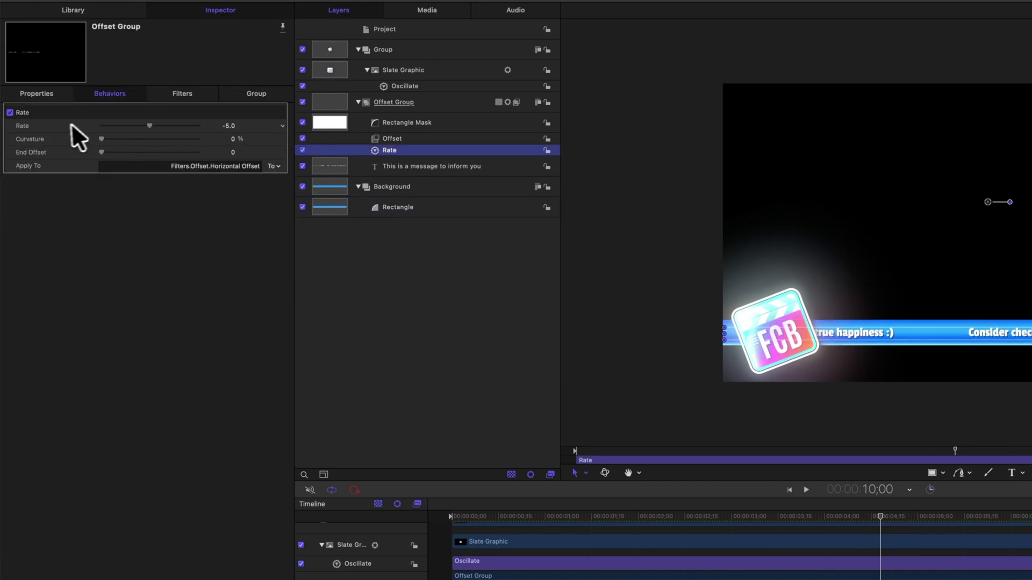
{"action": "left_click", "coordinate": [282, 126]}
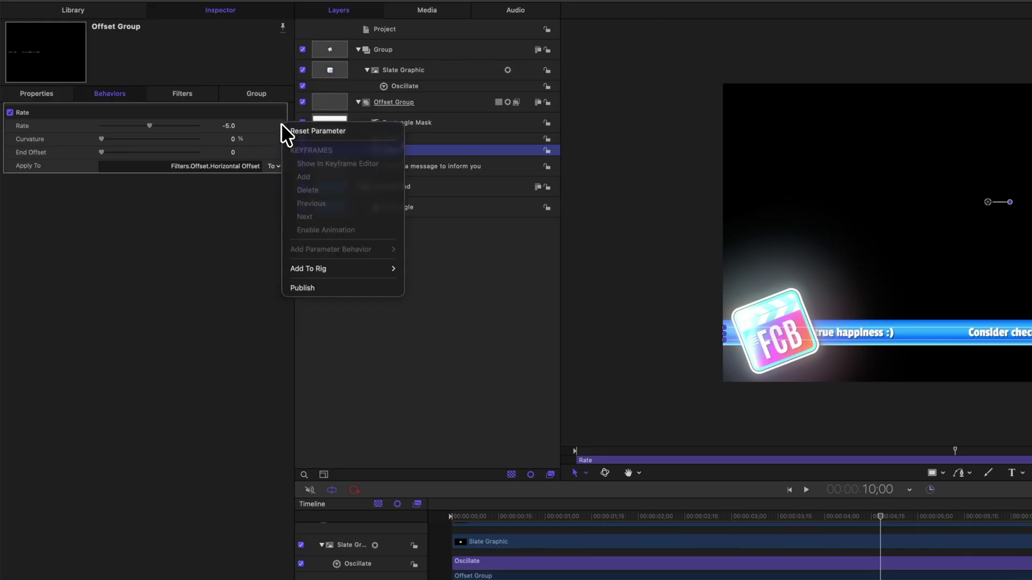
{"action": "left_click", "coordinate": [329, 288]}
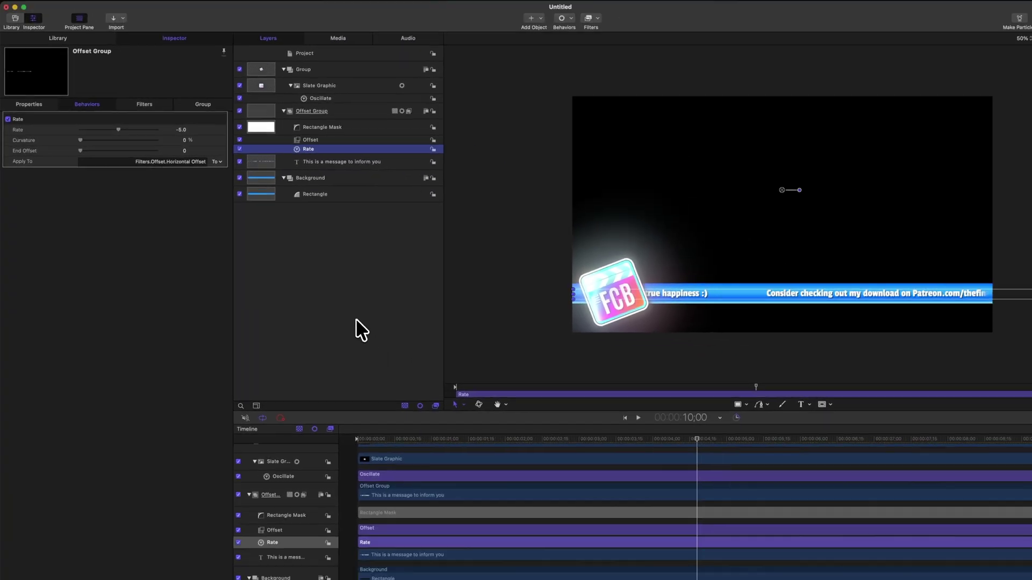
{"action": "key", "text": "super+s"}
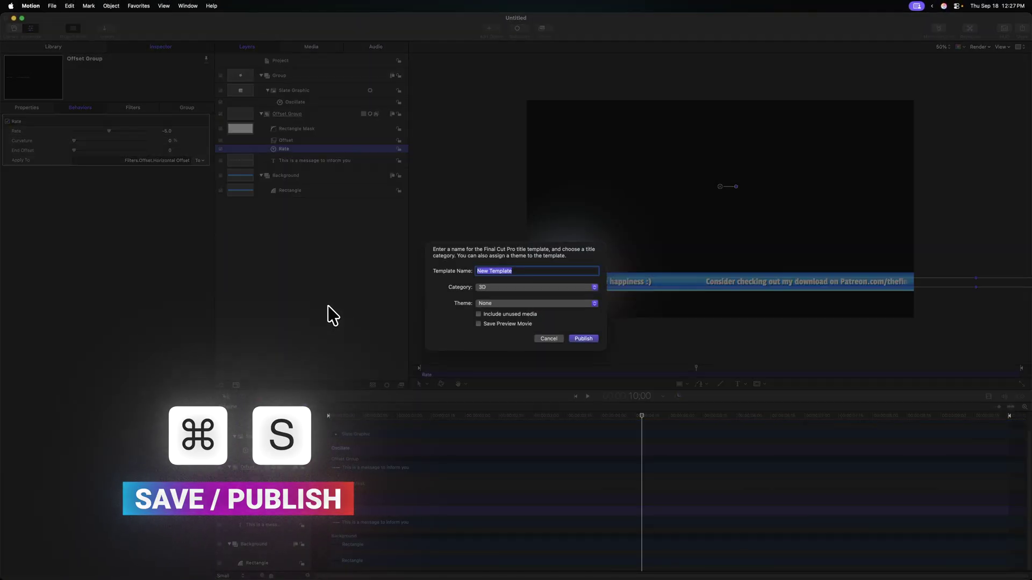
Publish the template as 'Crawling Title' under FCB's Patreon with the Titles theme.
{"action": "type", "text": "Crawling Title"}
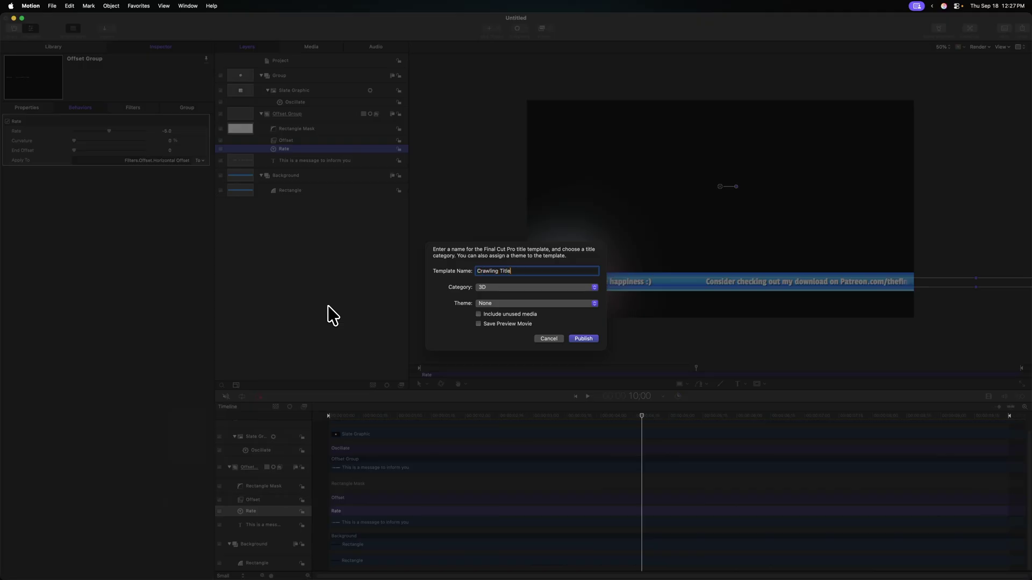
{"action": "left_click", "coordinate": [501, 288]}
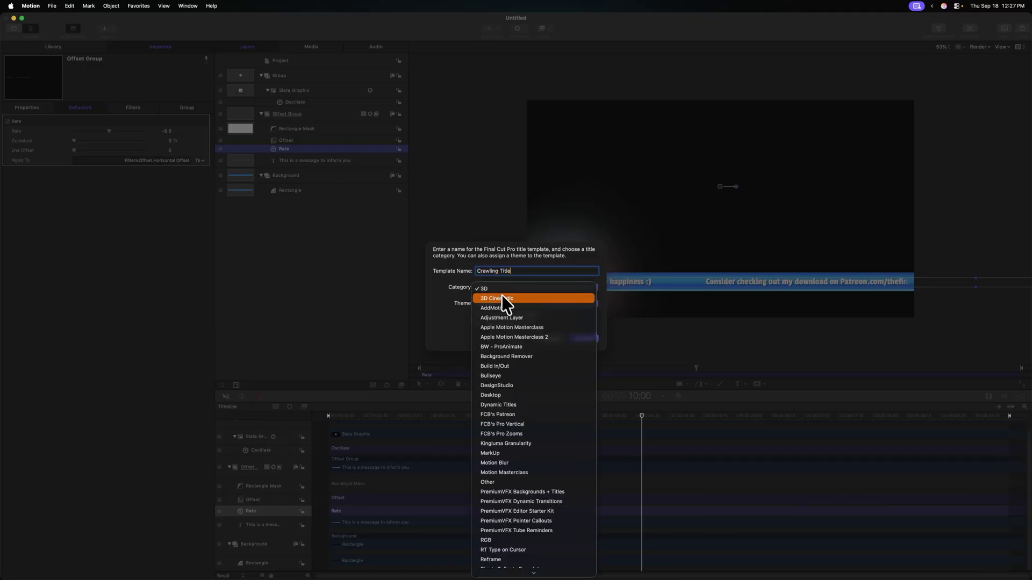
{"action": "left_click", "coordinate": [586, 412]}
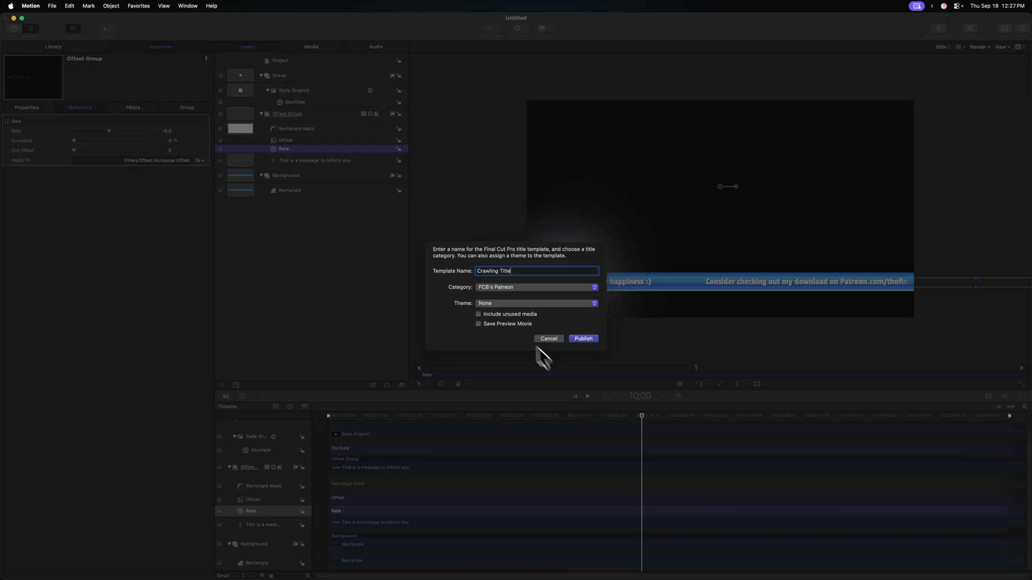
{"action": "left_click", "coordinate": [495, 304]}
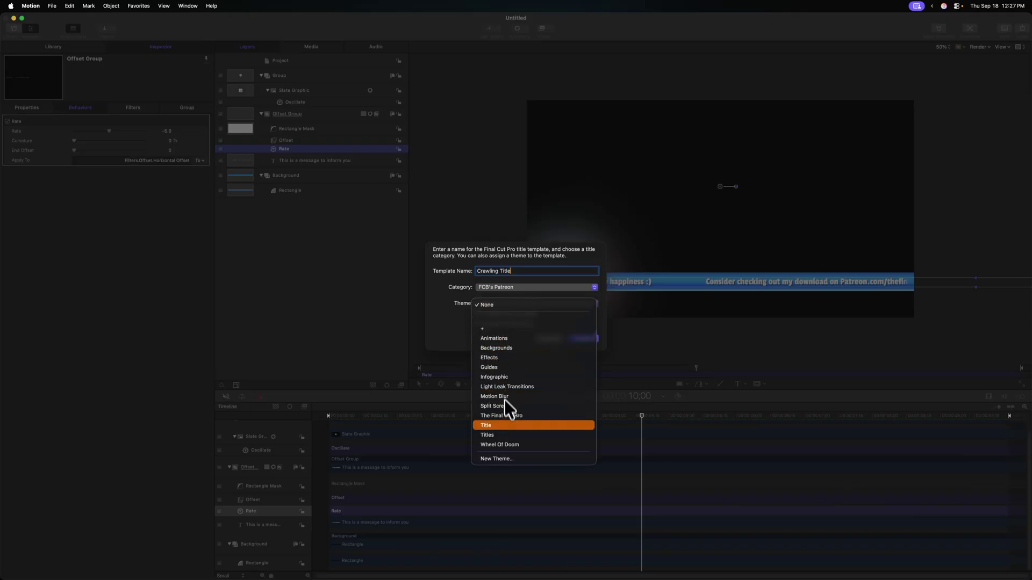
{"action": "left_click", "coordinate": [507, 435]}
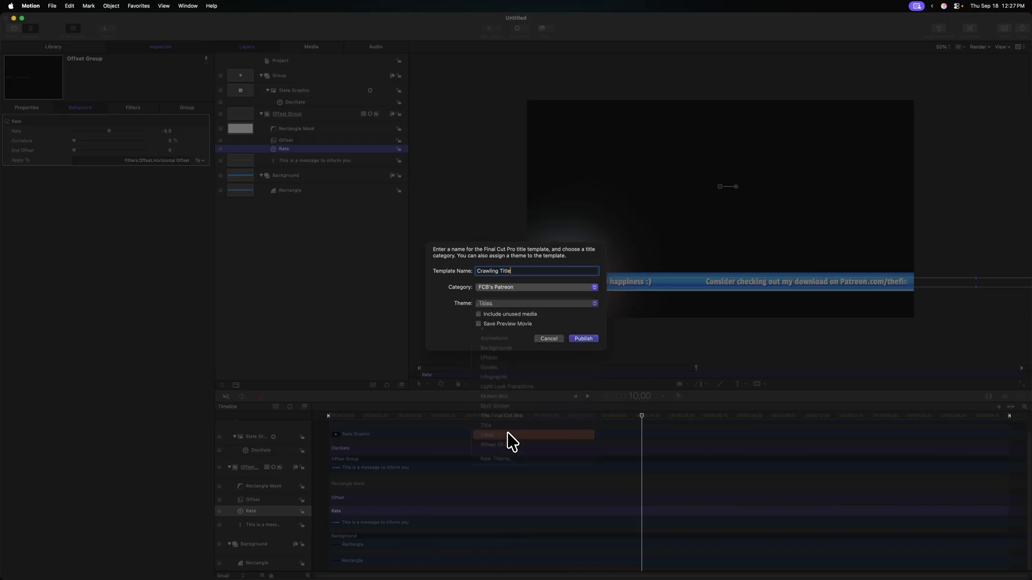
{"action": "left_click", "coordinate": [585, 339]}
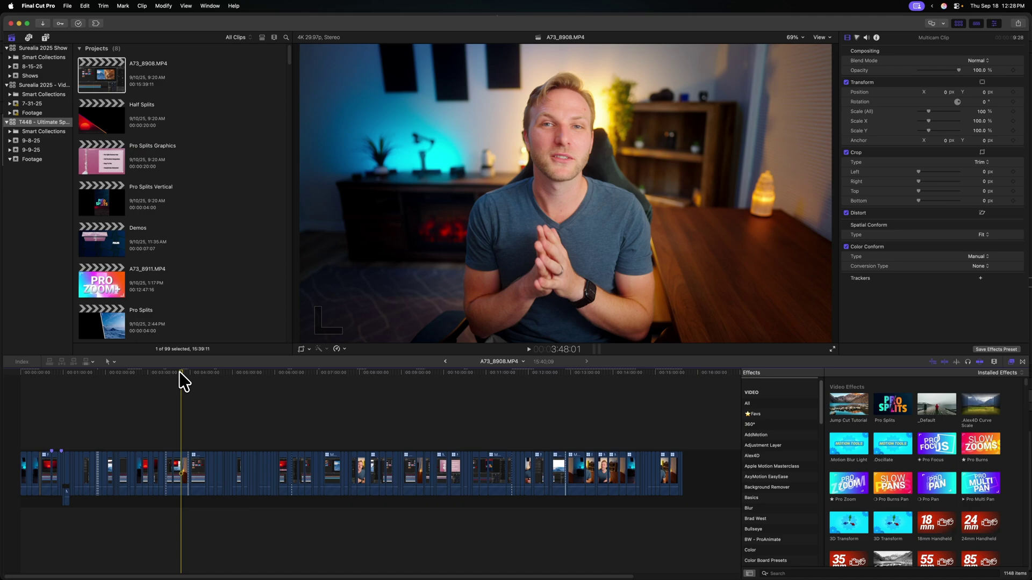
Drag Crawling Title from Titles > FCB's Patreon above the video at the playhead.
{"action": "left_click", "coordinate": [45, 40]}
{"action": "left_click", "coordinate": [7, 48]}
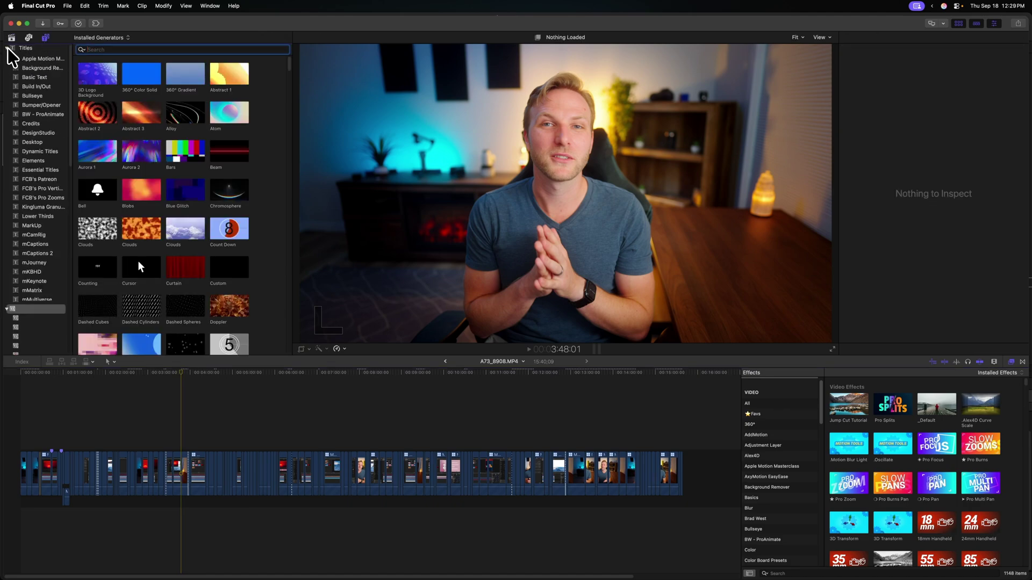
{"action": "left_click", "coordinate": [50, 232]}
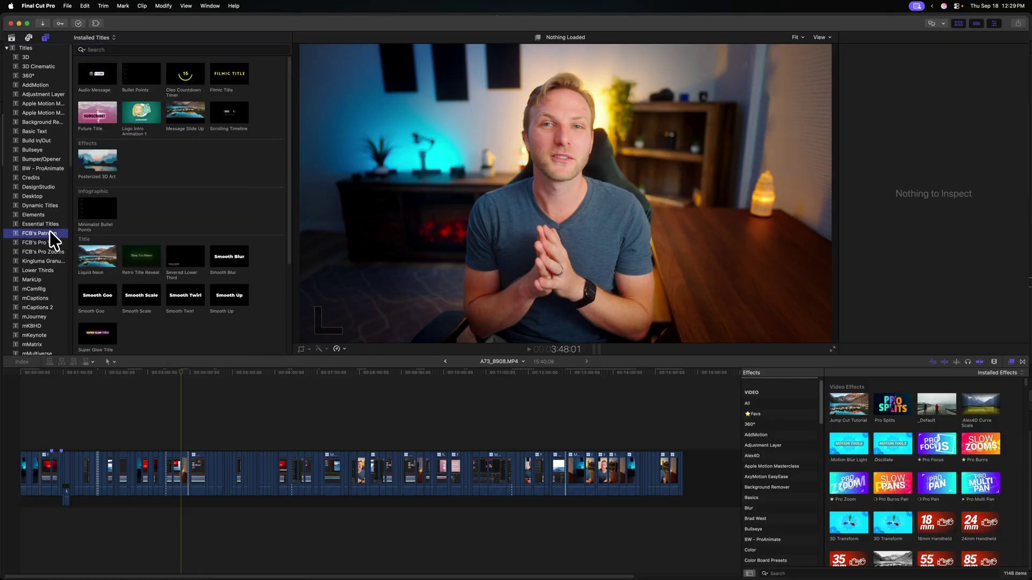
{"action": "scroll", "coordinate": [162, 227], "scroll_direction": "down", "scroll_amount": 3}
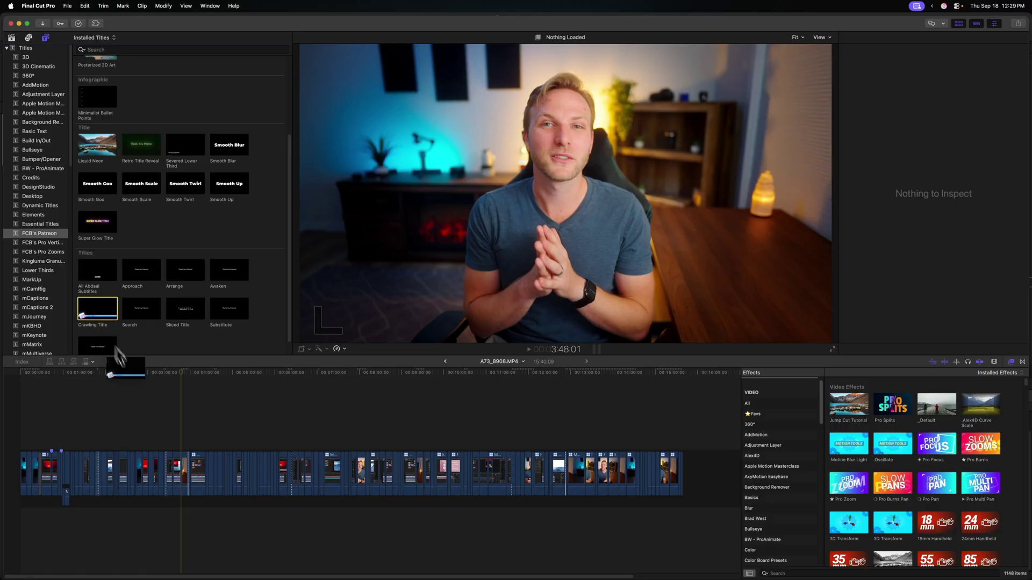
{"action": "left_click_drag", "start_coordinate": [116, 348], "coordinate": [167, 434]}
Zoom in and briefly play the timeline to preview the ticker.
{"action": "key", "text": "super+equal"}
{"action": "key", "text": "space"}
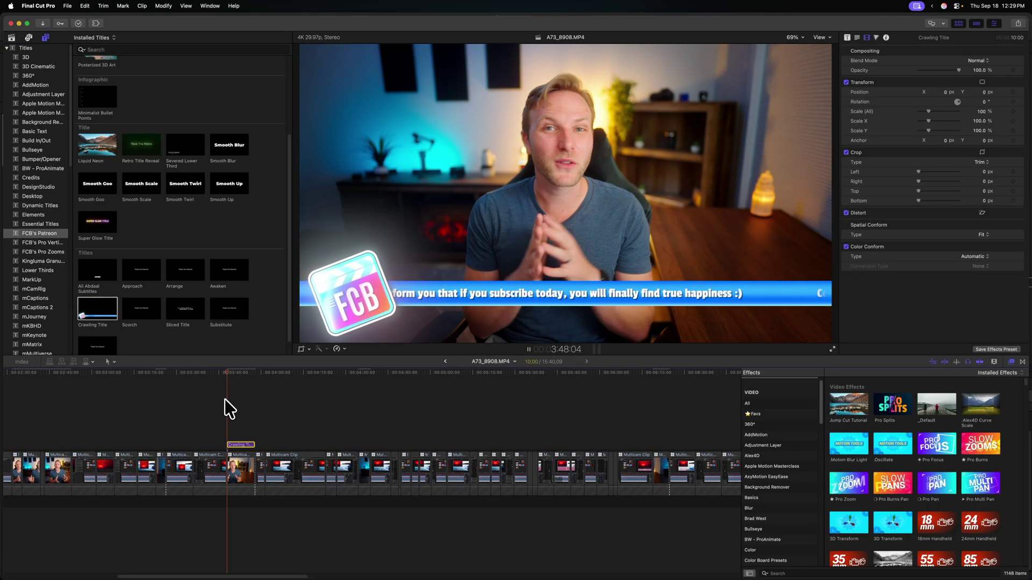
{"action": "key", "text": "space"}
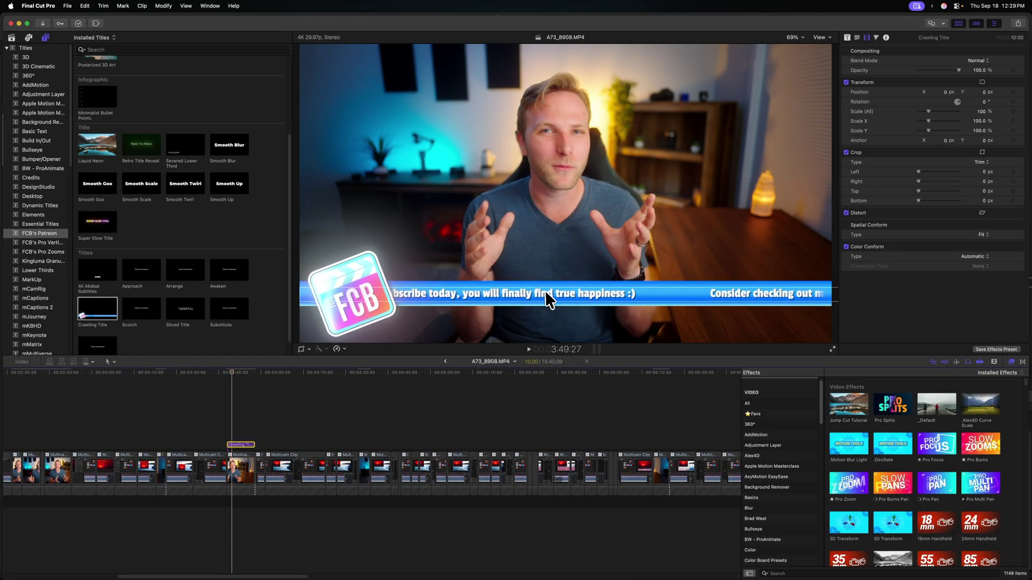
Replace the ticker text with 'Be sure to check out my apple motion masterclass at mastermotion5.com'.
{"action": "double_click", "coordinate": [545, 290]}
{"action": "left_click", "coordinate": [937, 100]}
{"action": "key", "text": "super+a"}
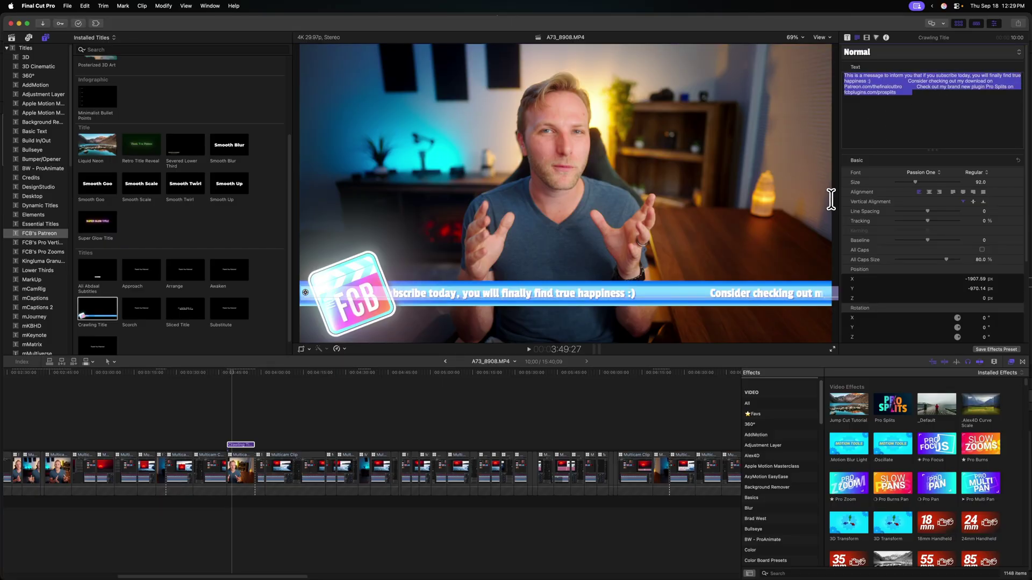
{"action": "type", "text": "Be sure to check out my apple motion masterclass at maste"}
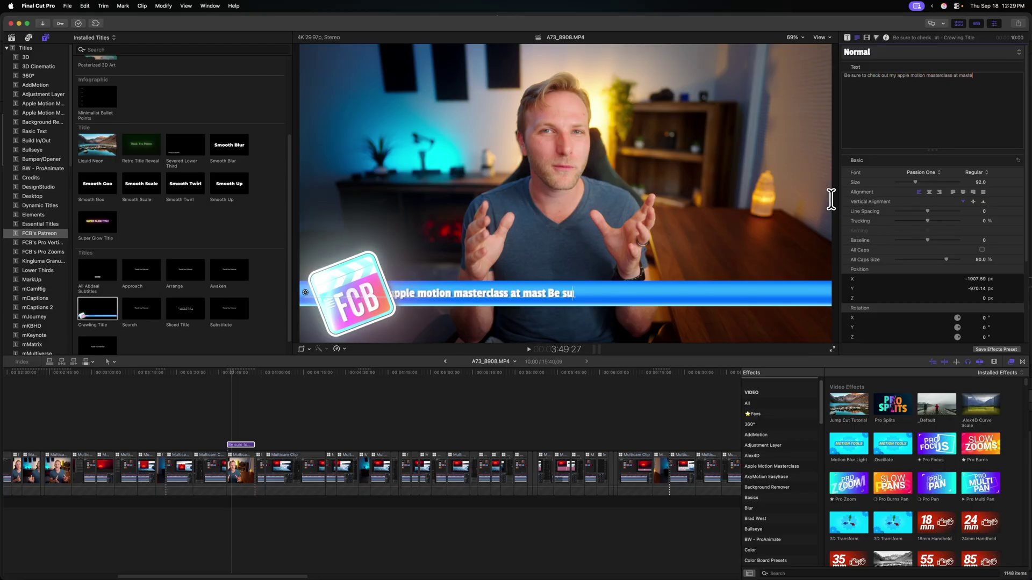
{"action": "type", "text": ".com"}
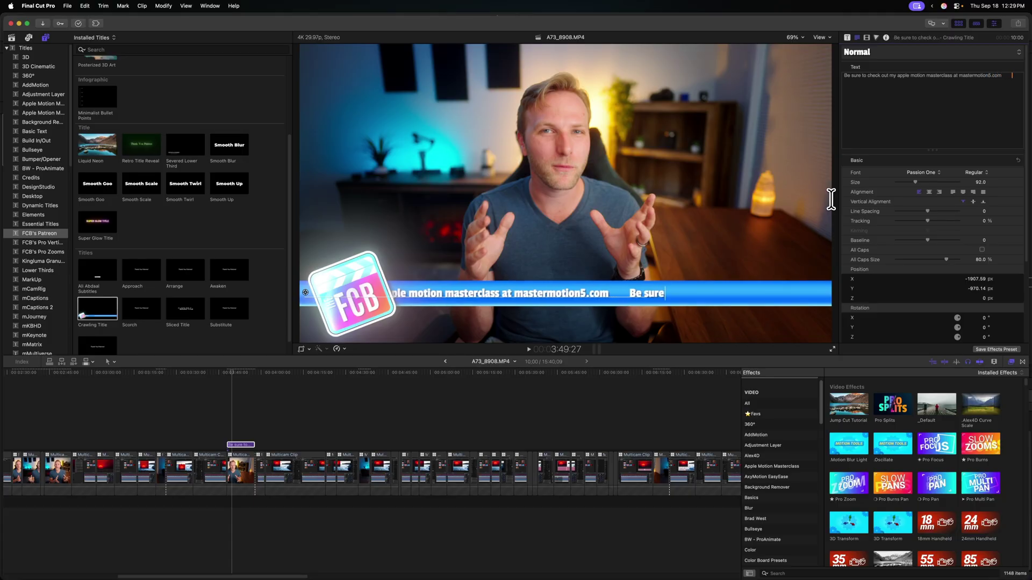
Play back the title to watch the new message crawl.
{"action": "left_click", "coordinate": [230, 372]}
{"action": "key", "text": "space"}
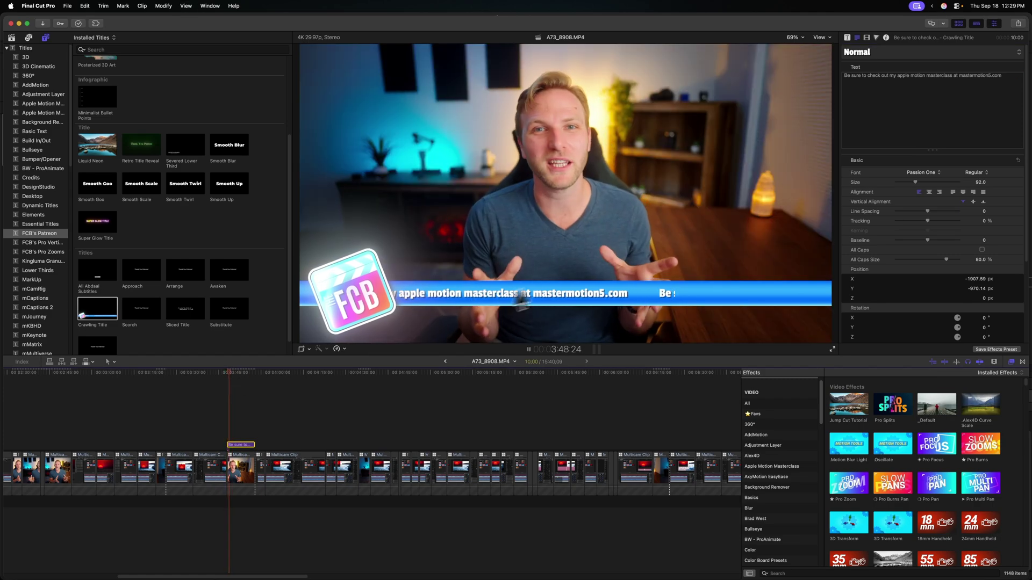
{"action": "key", "text": "space"}
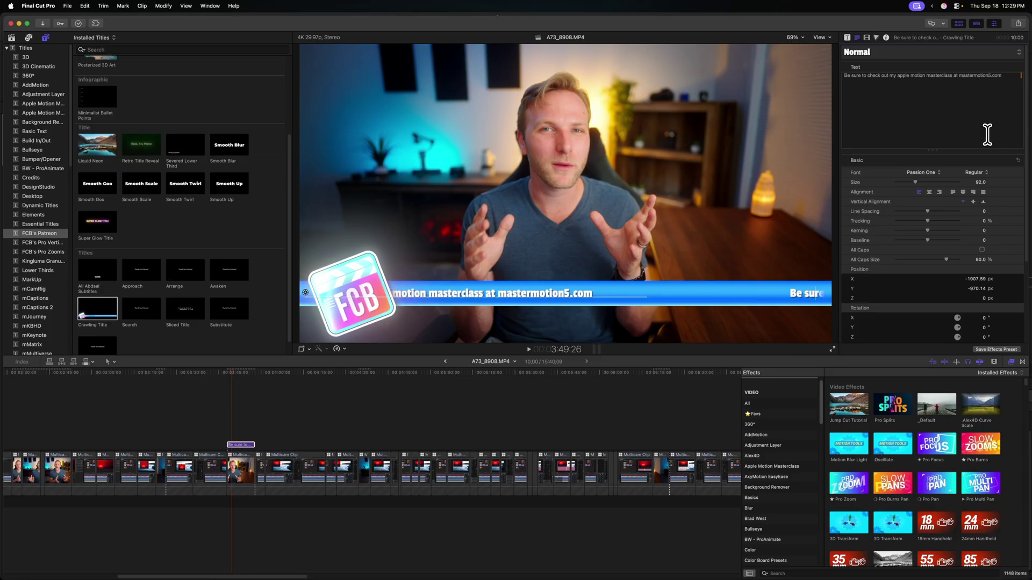
{"action": "key", "text": "space"}
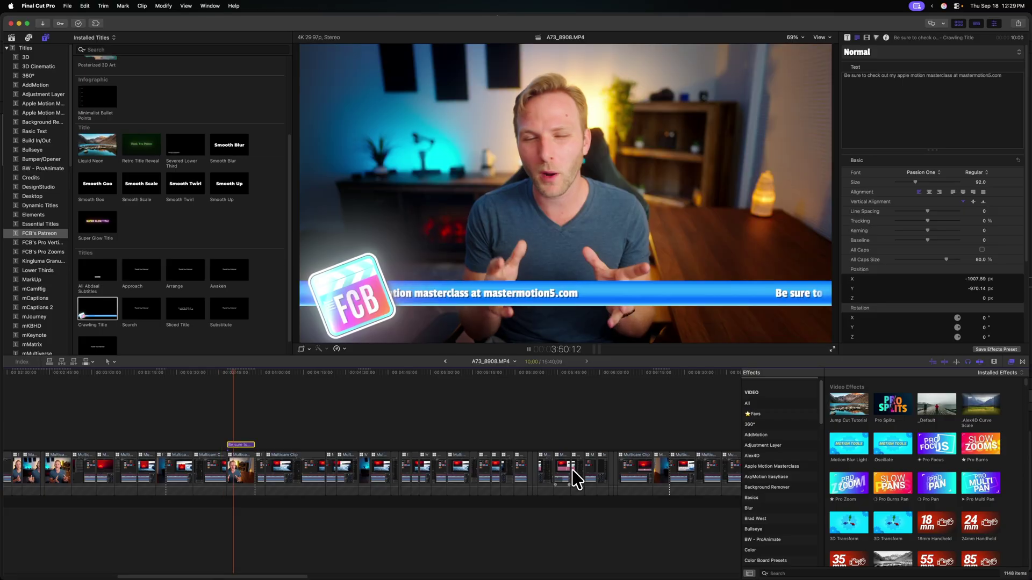